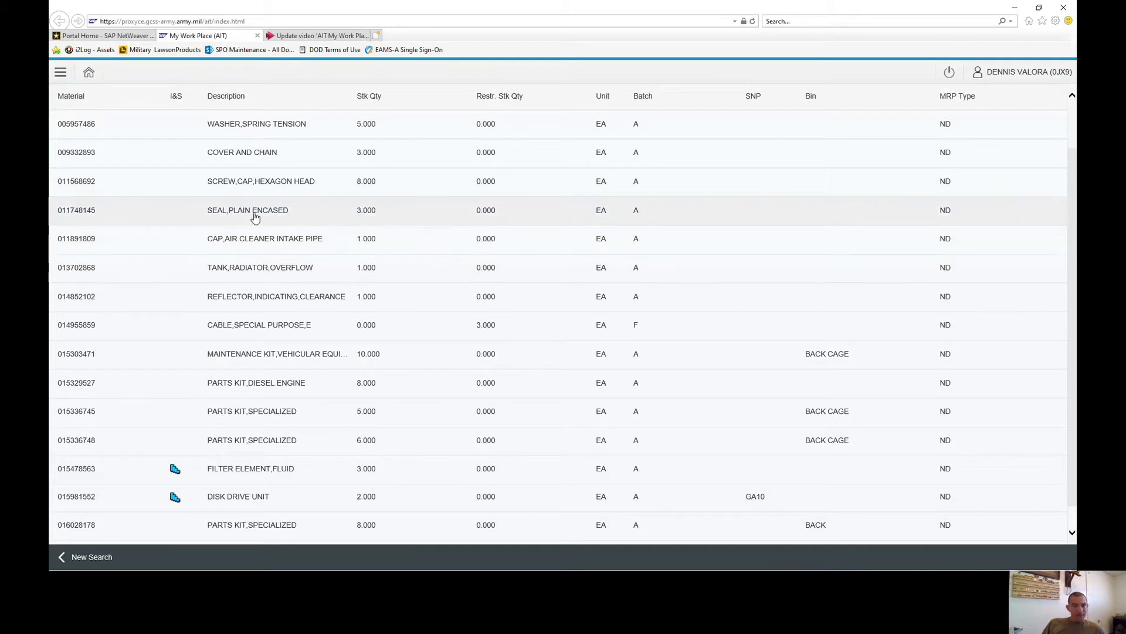
Check the turn-in options for the hexagon head cap screw and look through the rest of the material list
click(259, 187)
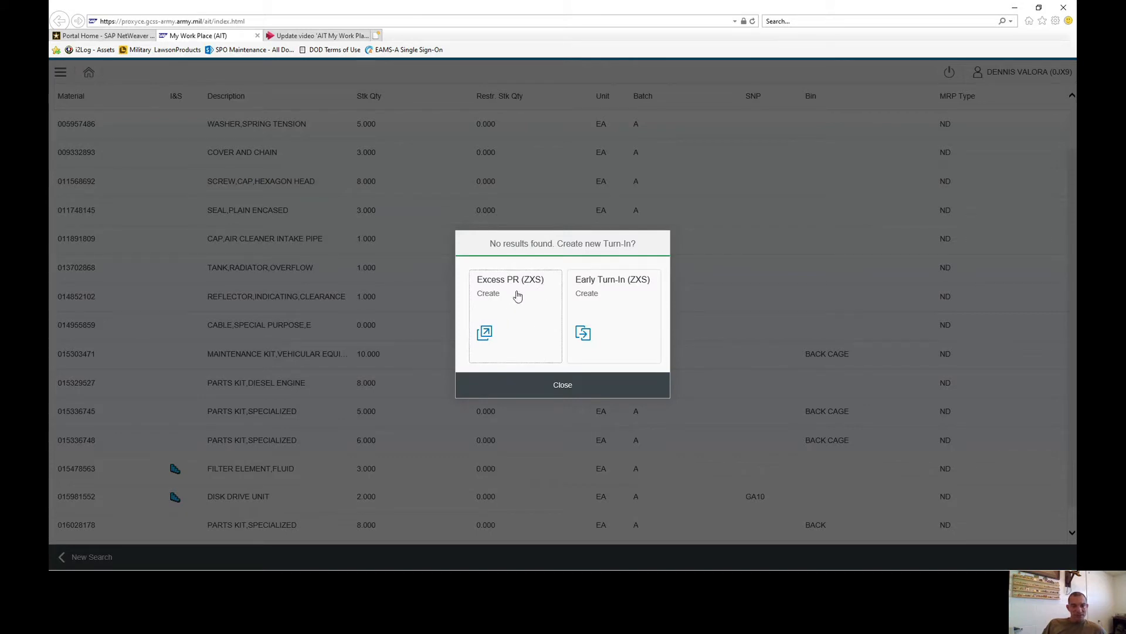
click(564, 385)
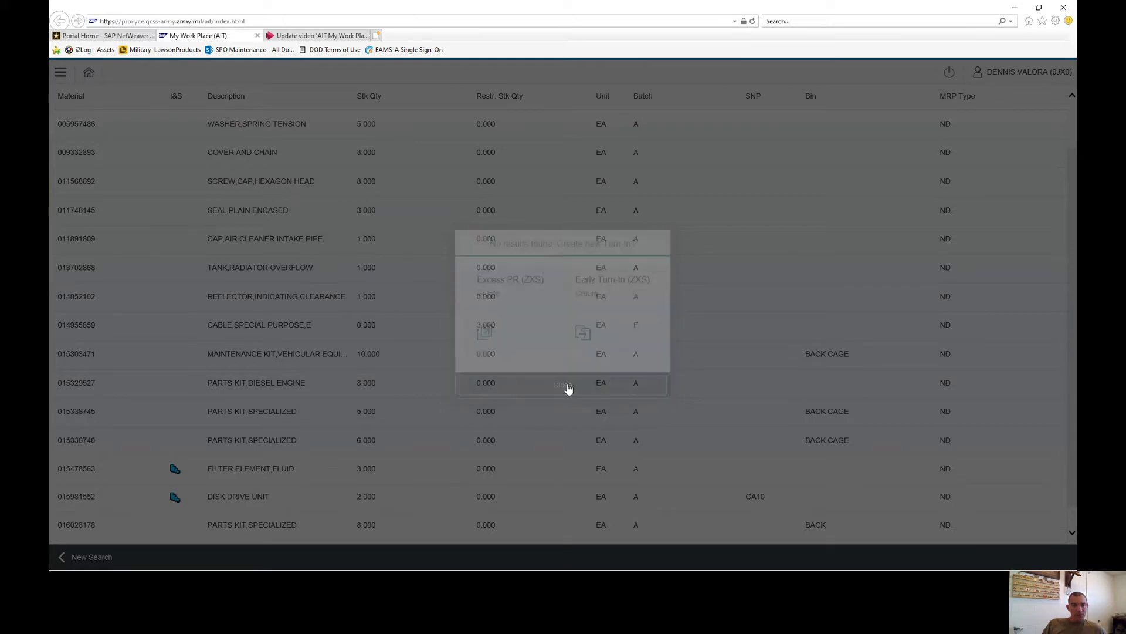
scroll(440, 223, down, 1)
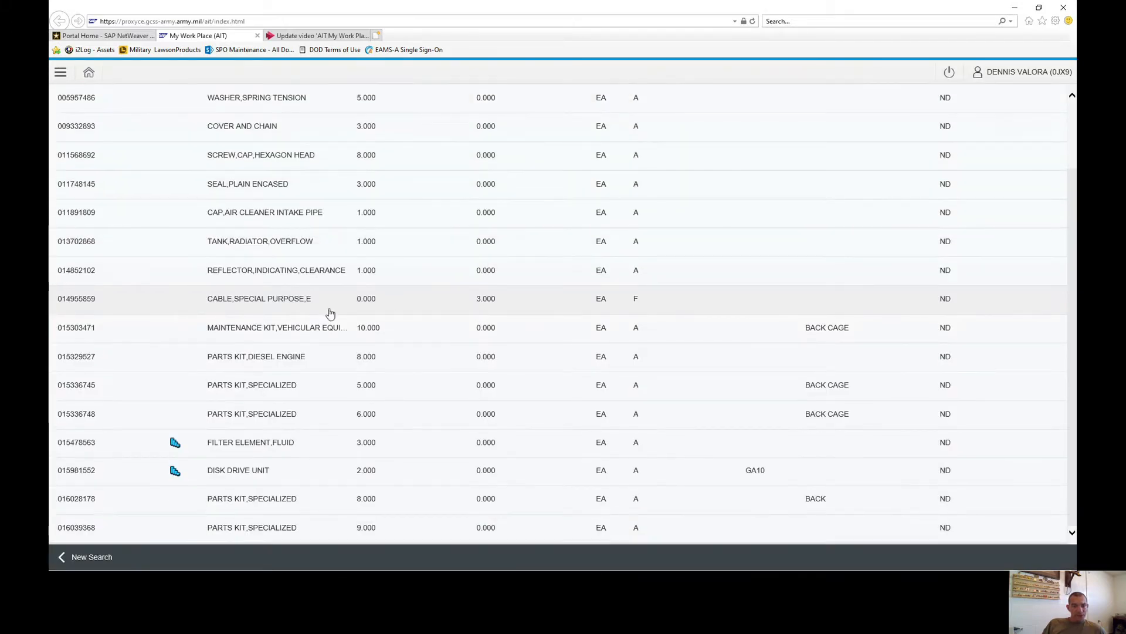
scroll(487, 392, up, 1)
scroll(487, 392, down, 1)
scroll(448, 293, up, 2)
scroll(448, 294, down, 1)
scroll(500, 282, up, 1)
Switch the location to W56AER (2000-0JXJ) and run a turn-in search without filters to list its materials
click(1010, 73)
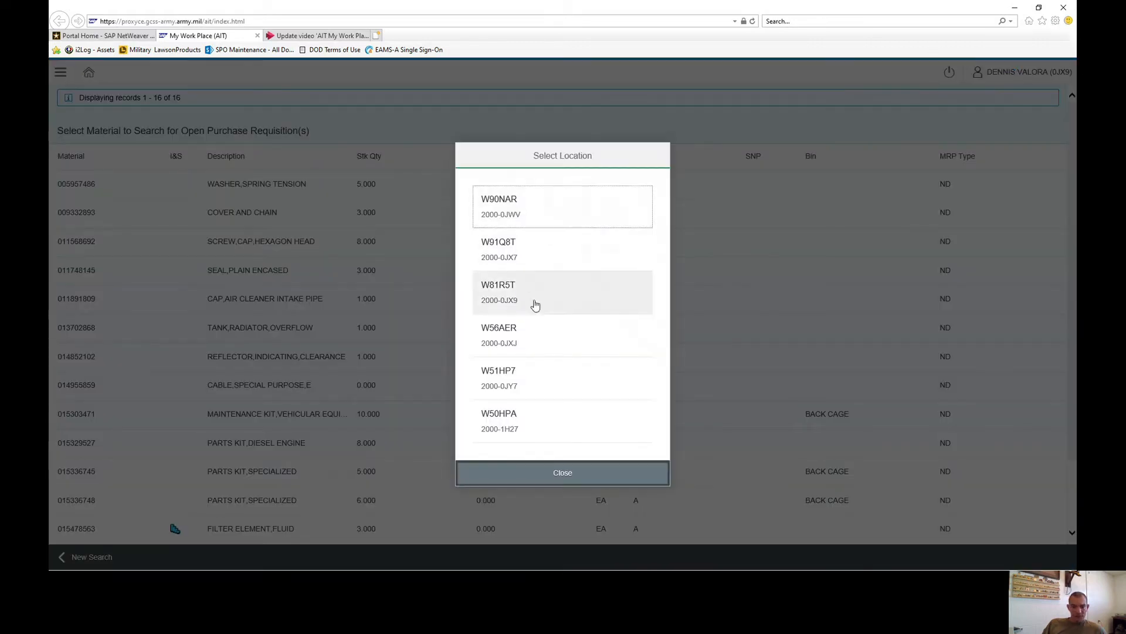
click(510, 339)
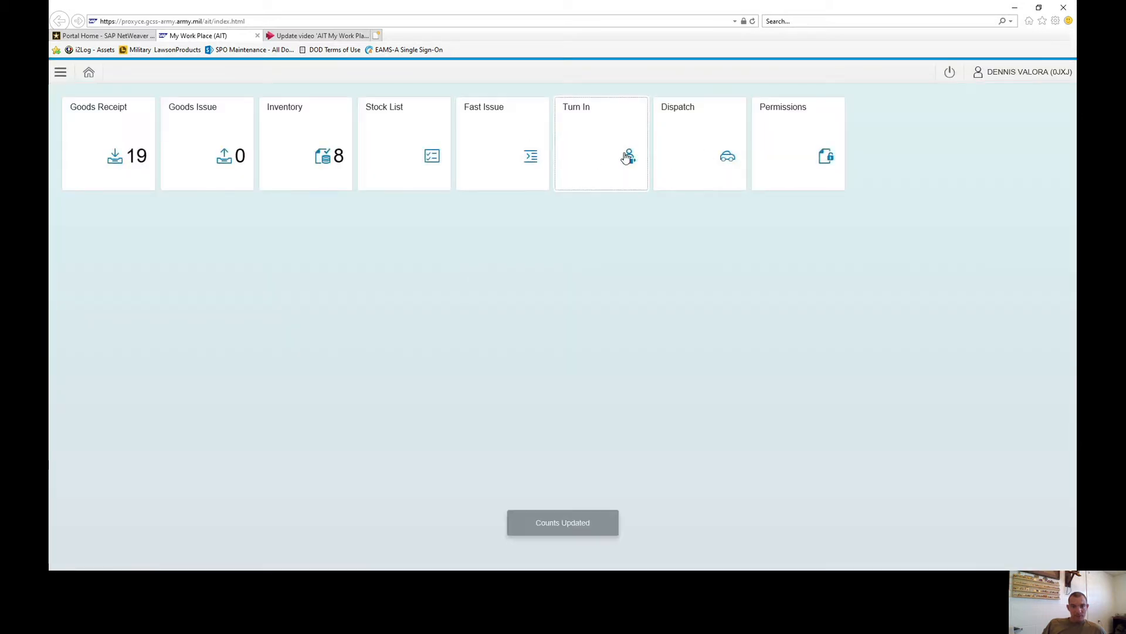
click(600, 161)
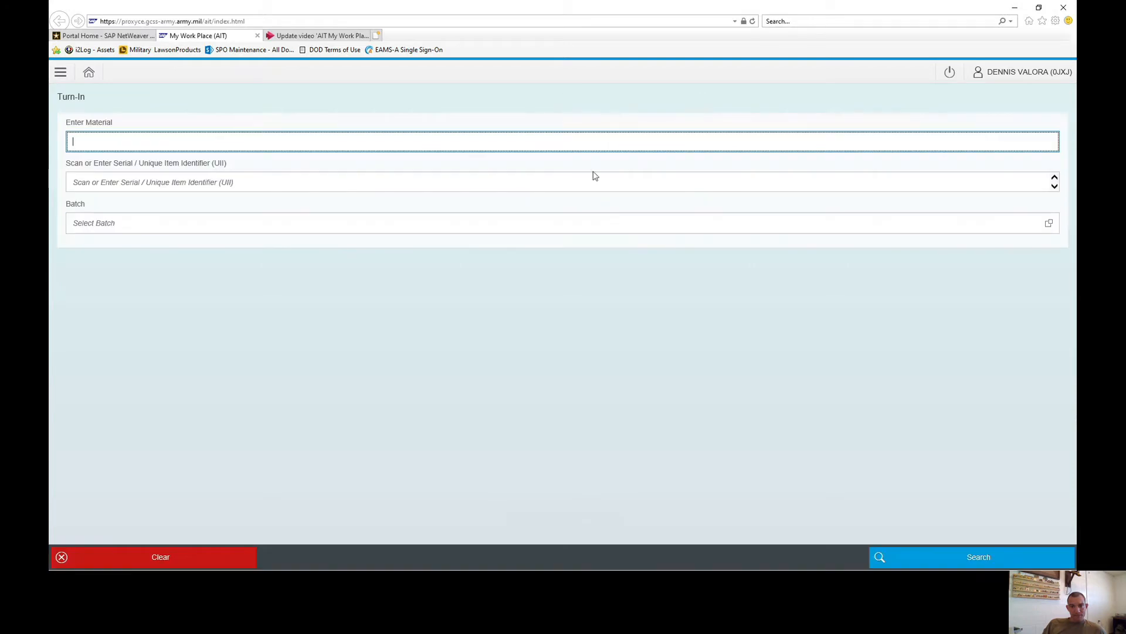
click(951, 558)
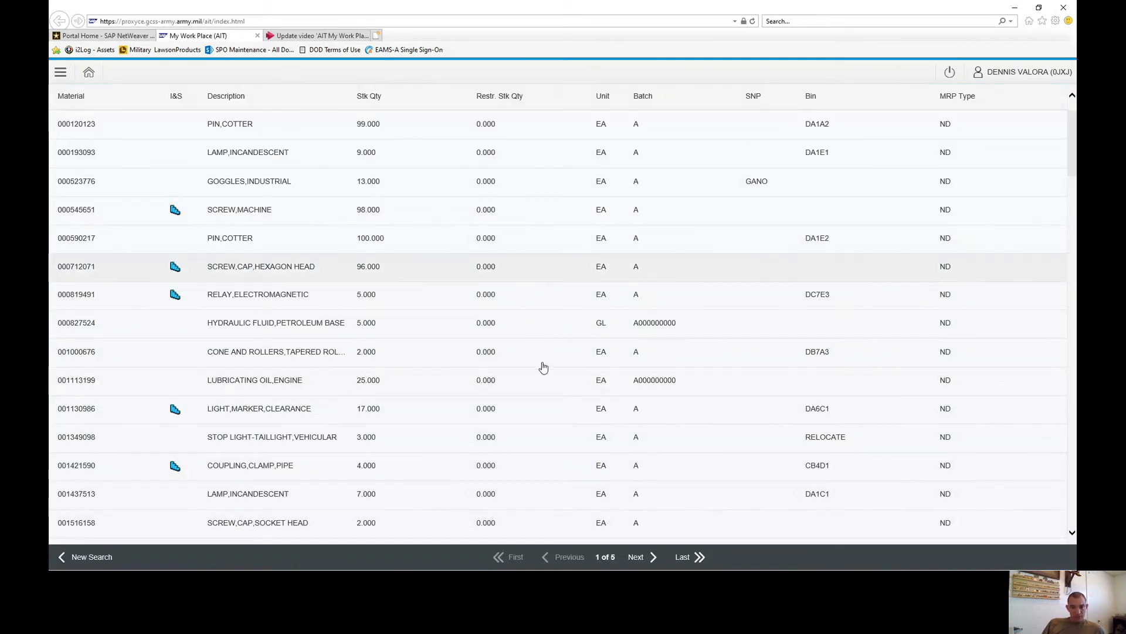
Look through the material list and check the I&S details of material 000545651 (SCREW,MACHINE)
scroll(468, 232, up, 1)
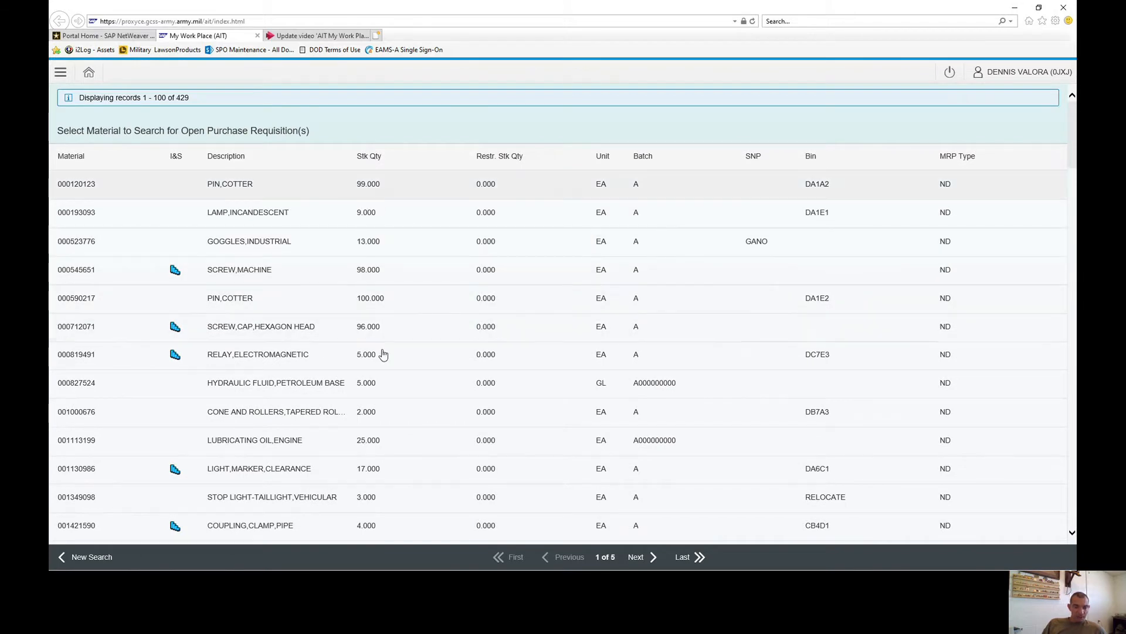
scroll(385, 414, down, 1)
scroll(385, 414, down, 3)
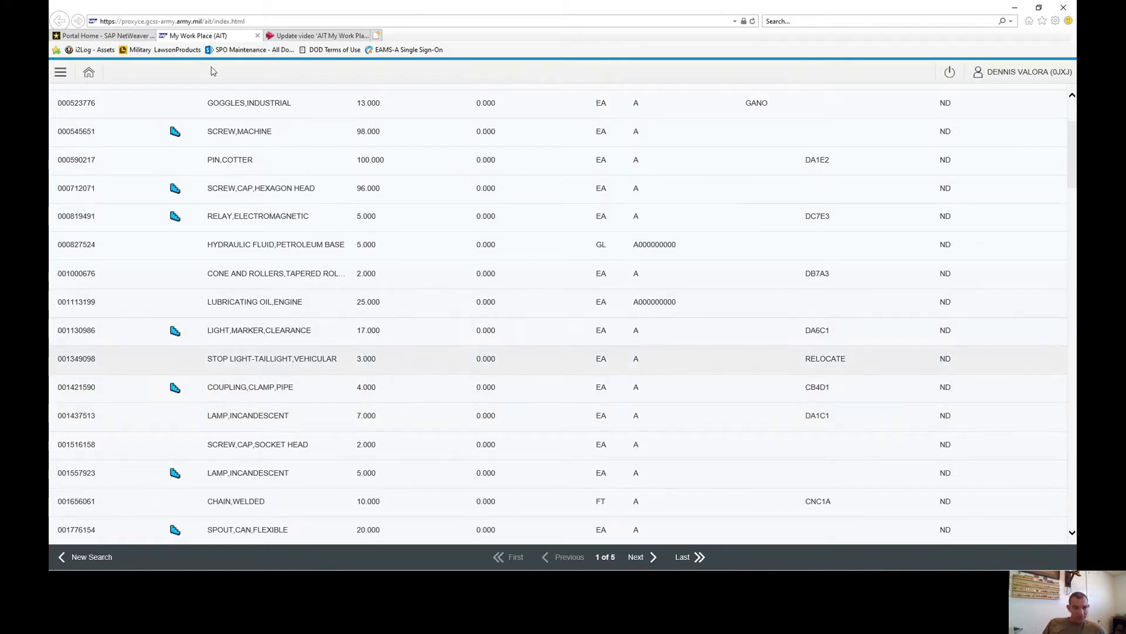
scroll(176, 261, up, 3)
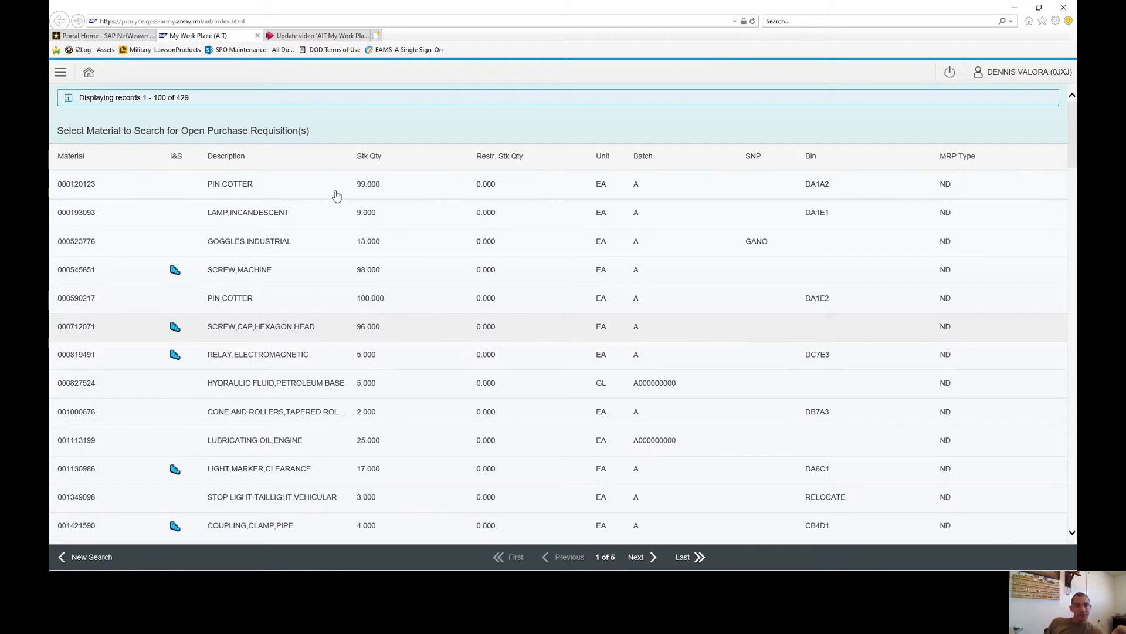
click(174, 271)
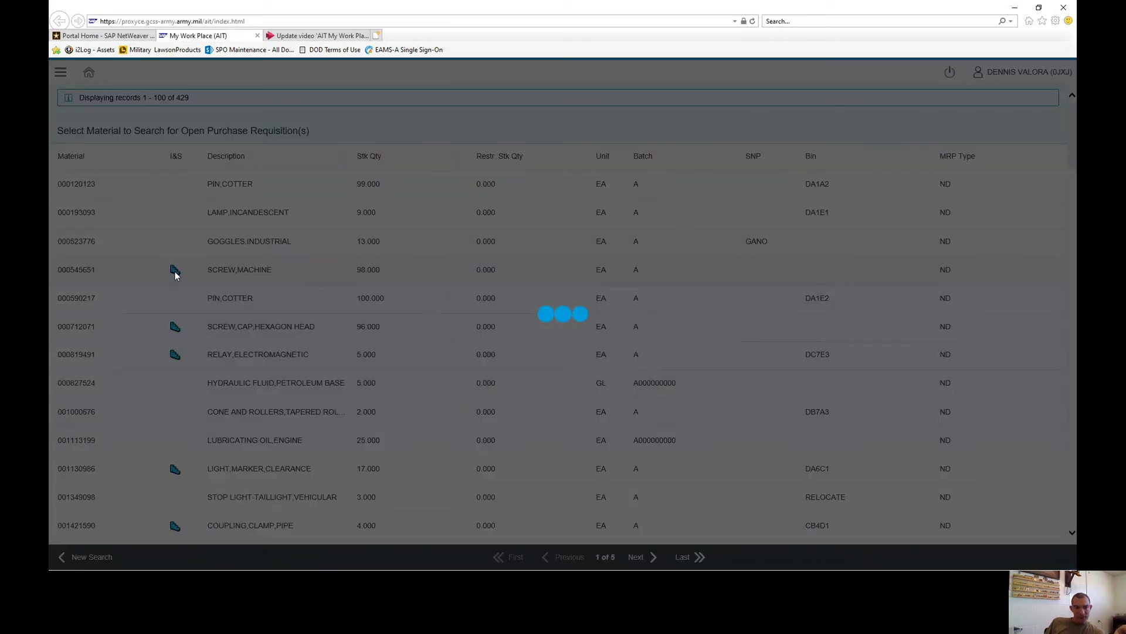
click(560, 384)
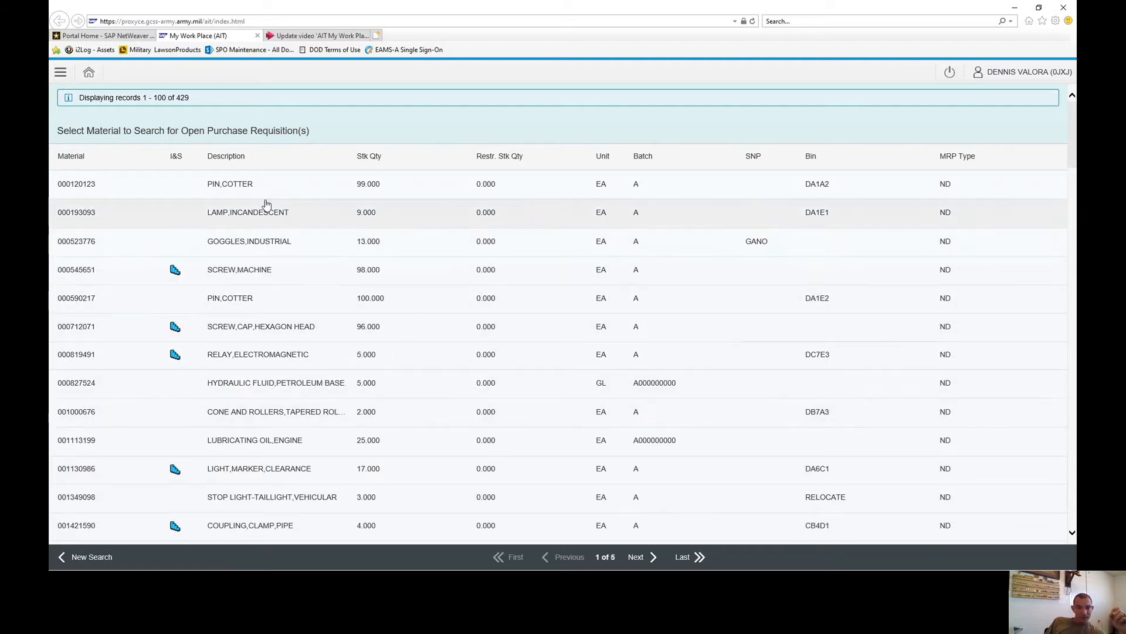
Start an Excess PR (ZXS) for material 000193093 (LAMP,INCANDESCENT) and set its quantity to 9 EA
click(250, 217)
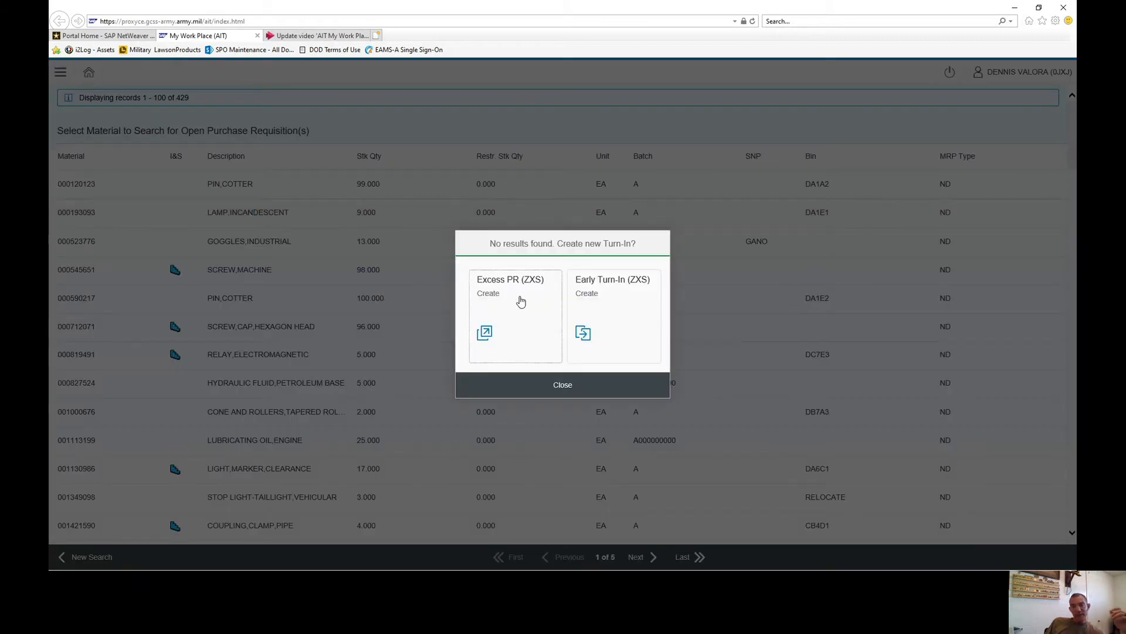
click(487, 338)
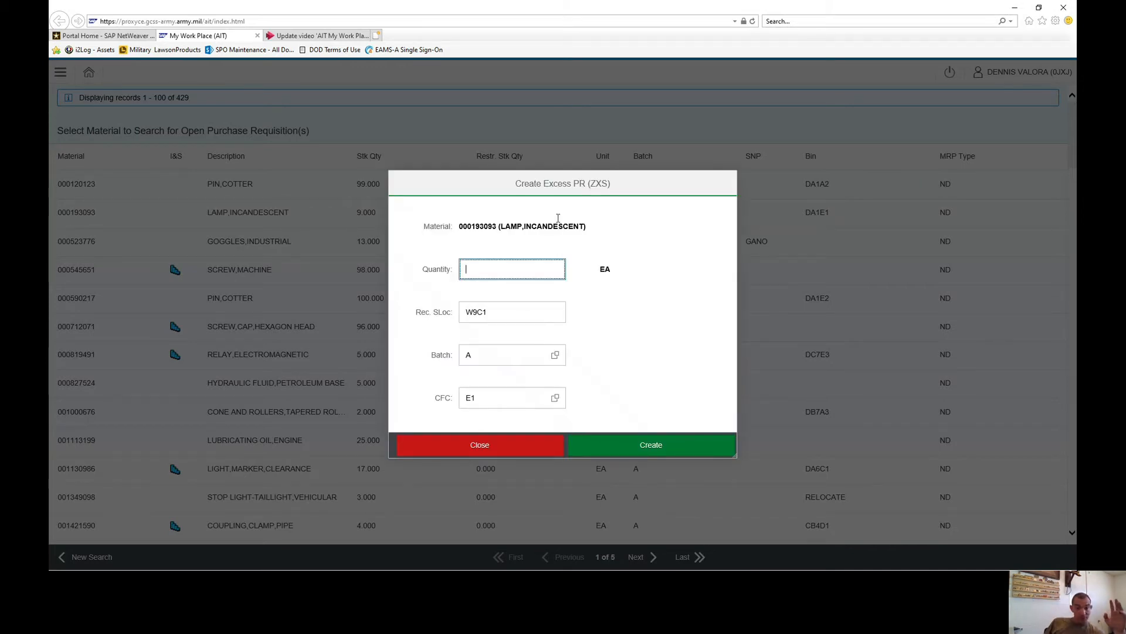
drag(594, 182, 675, 180)
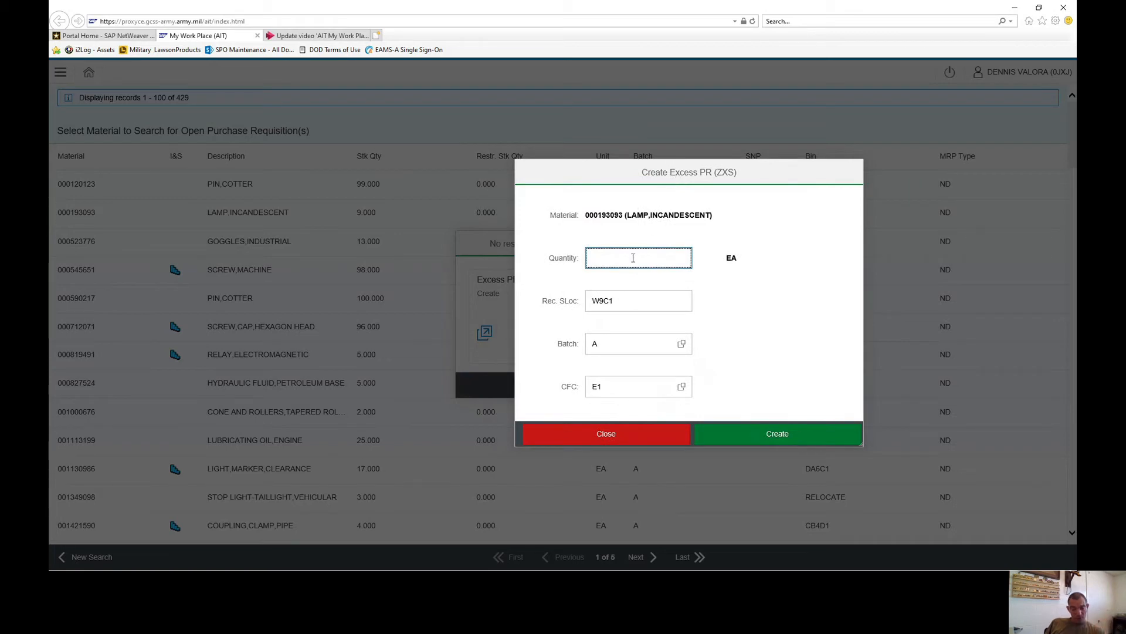
text(9)
click(635, 303)
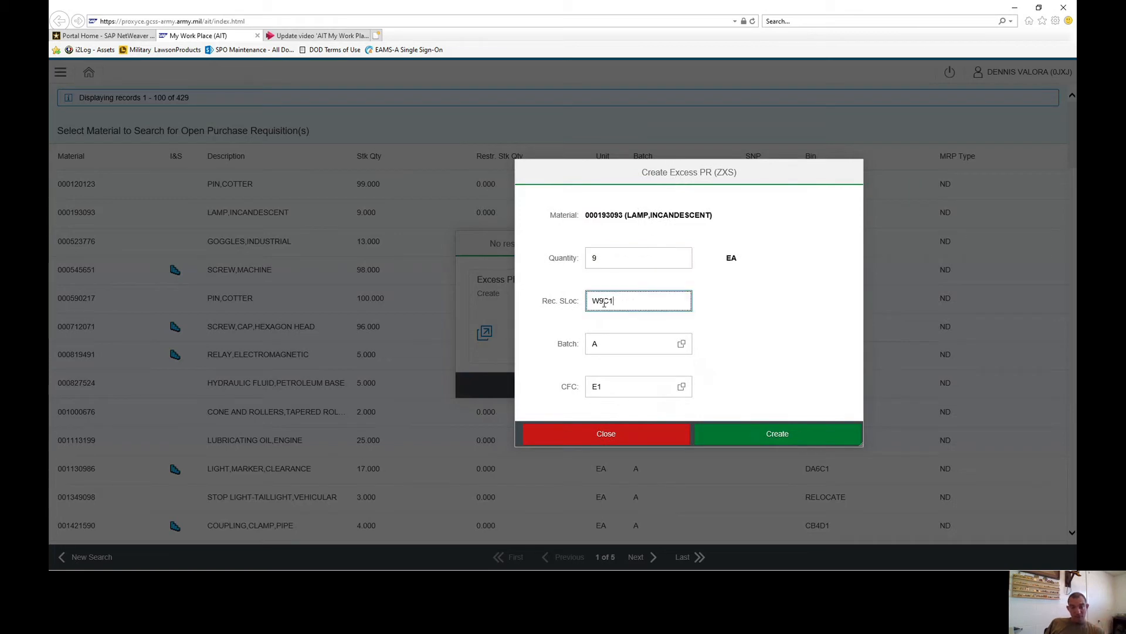
drag(578, 296, 559, 299)
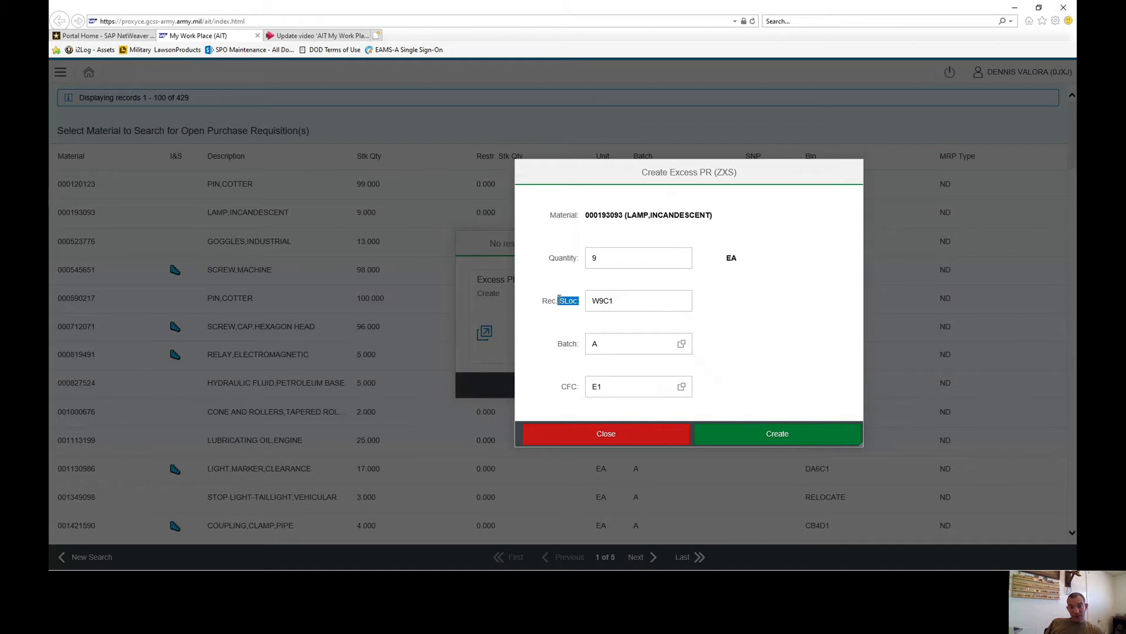
click(607, 300)
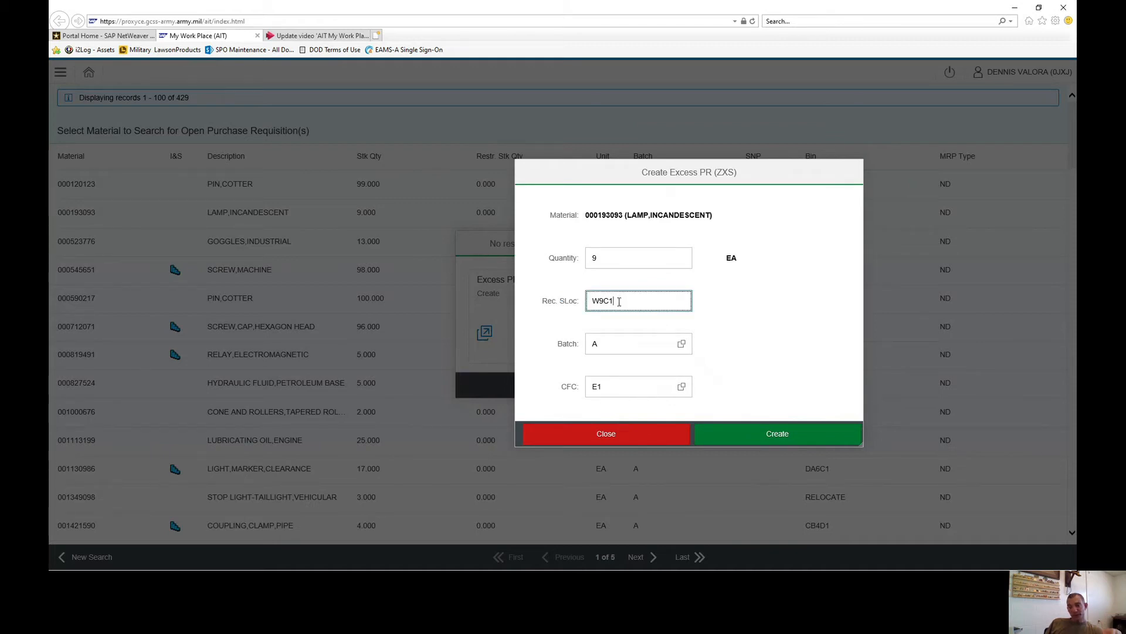
Select batch A and customer fund code E1 for the excess PR
click(625, 346)
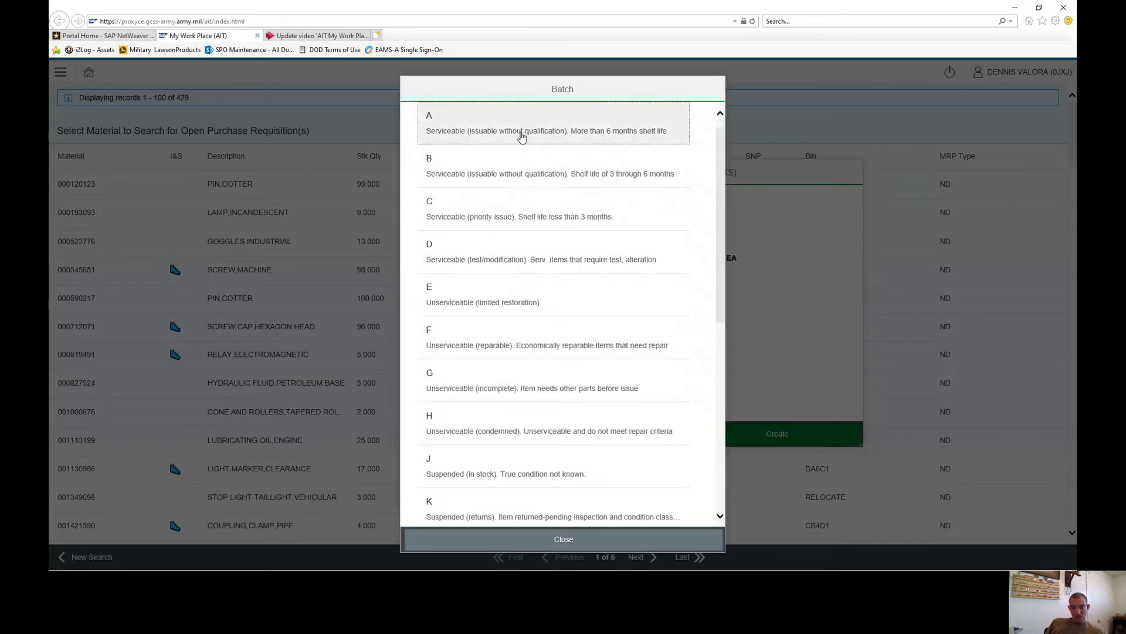
scroll(528, 294, down, 6)
scroll(529, 294, up, 7)
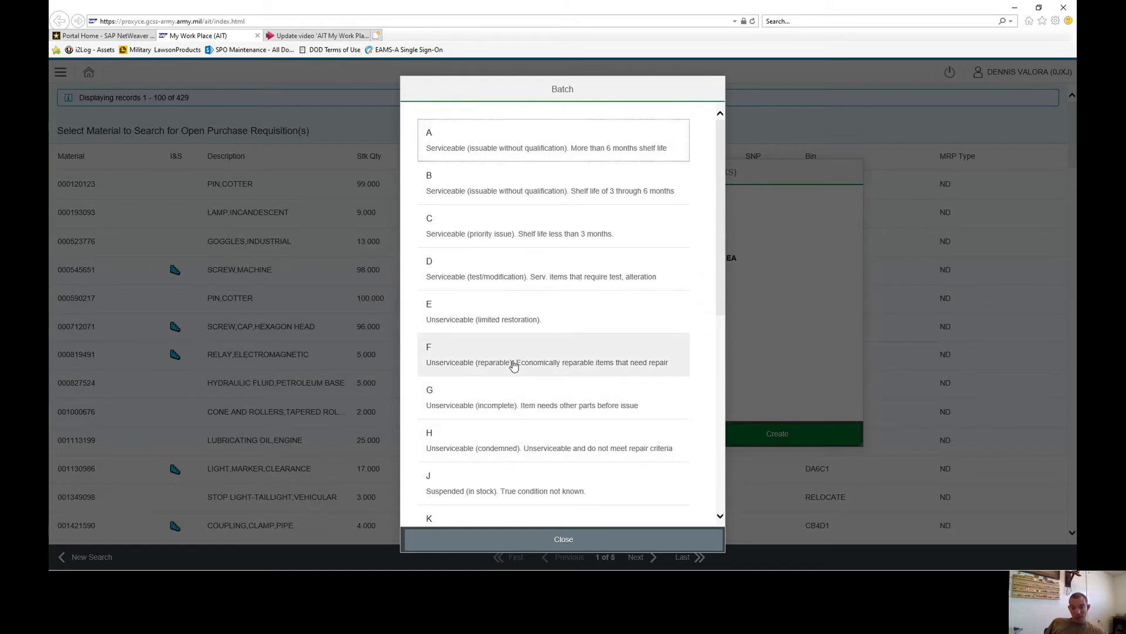
click(502, 151)
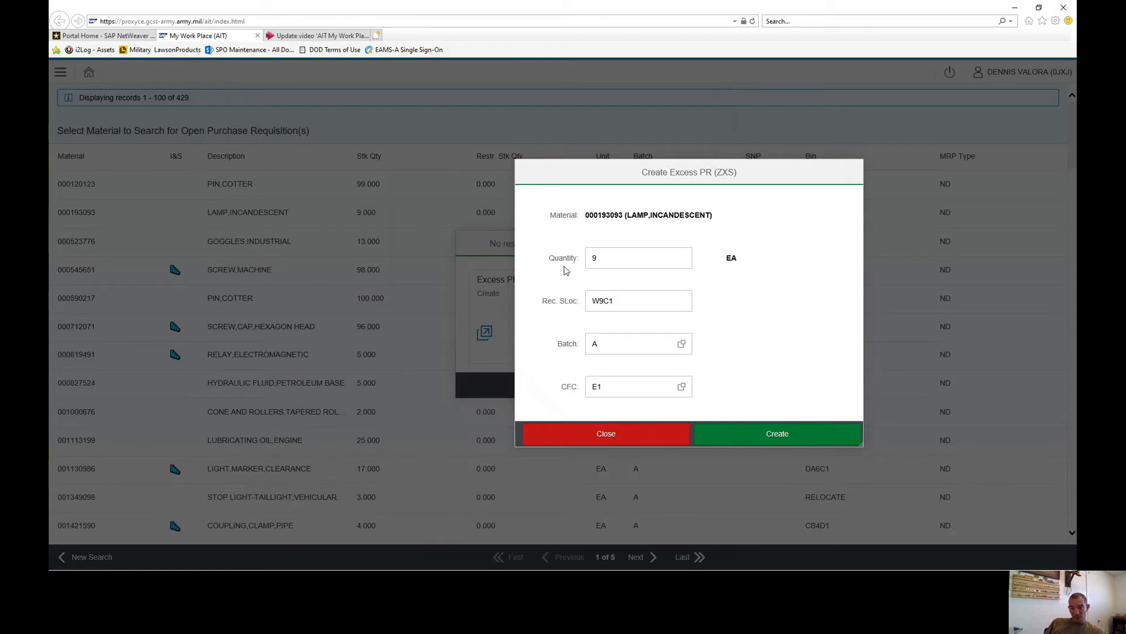
click(619, 390)
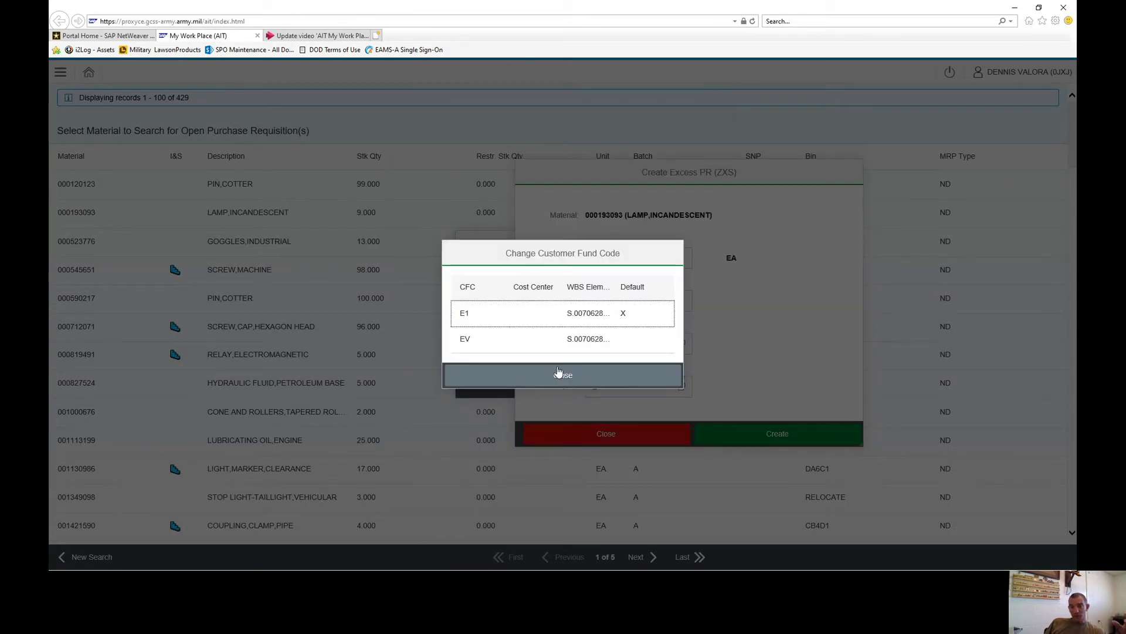
click(492, 317)
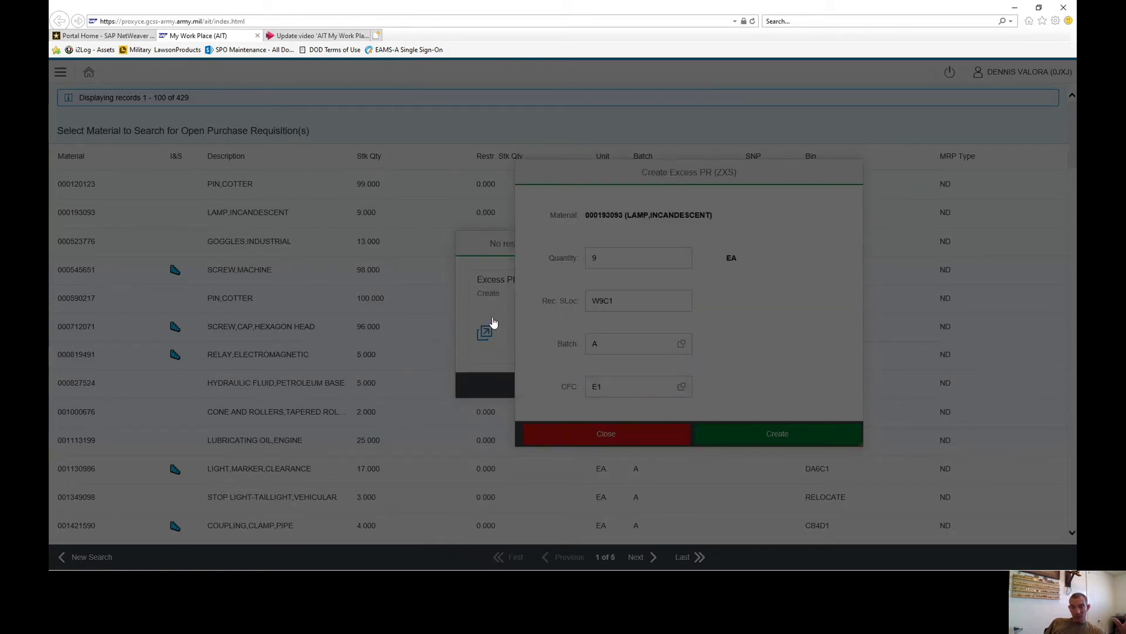
Create the excess purchase requisition and go to it to review the turn-in quantity
click(775, 437)
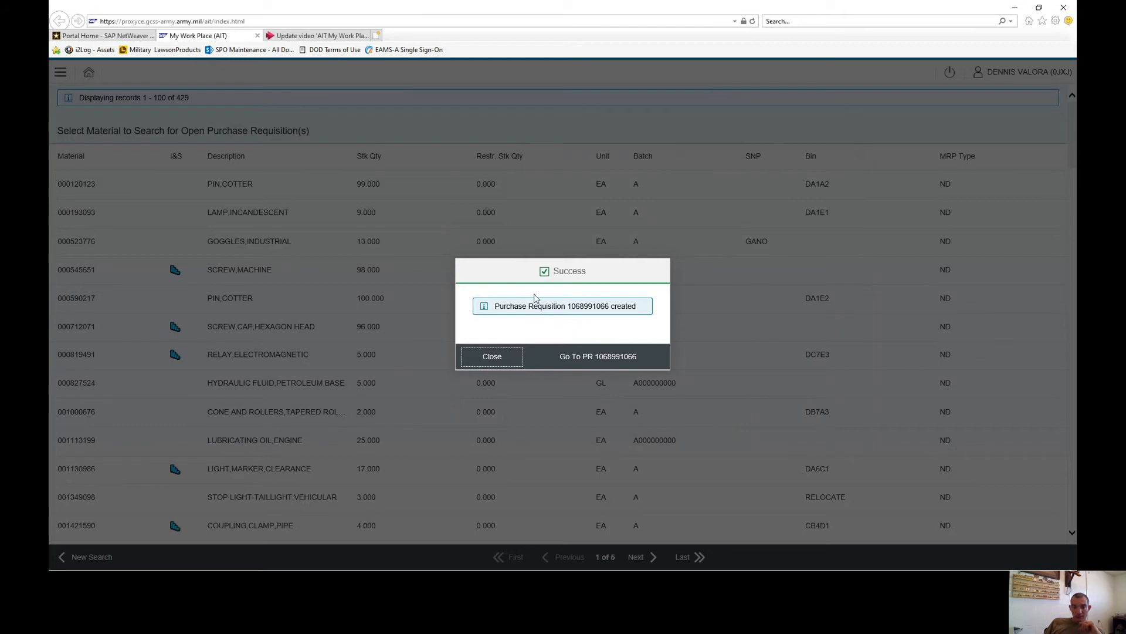
click(594, 362)
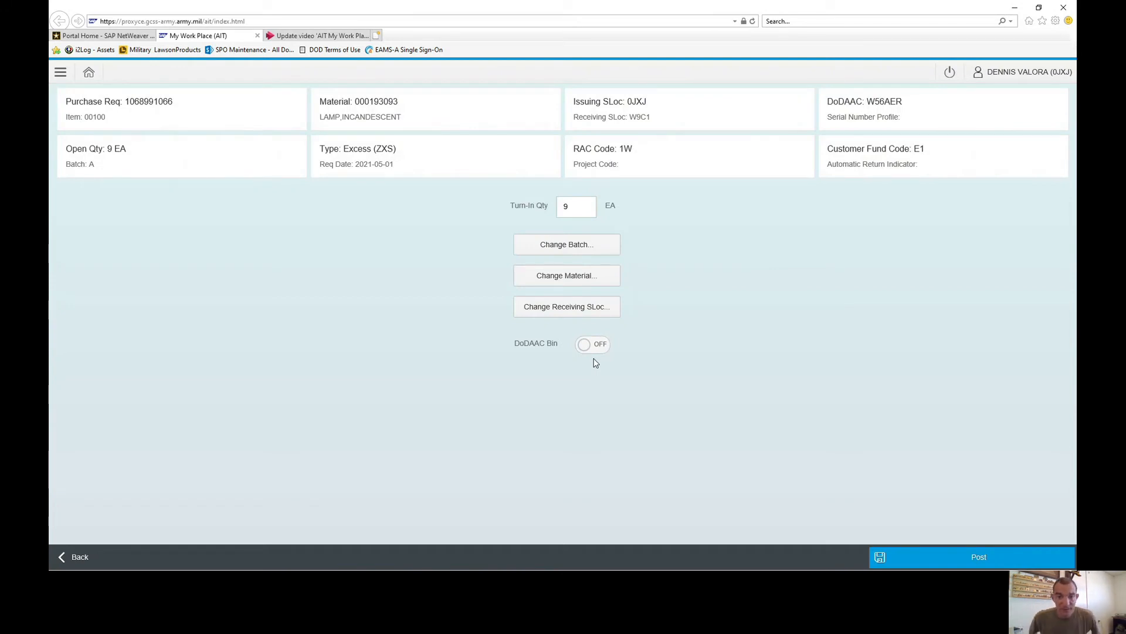
click(573, 207)
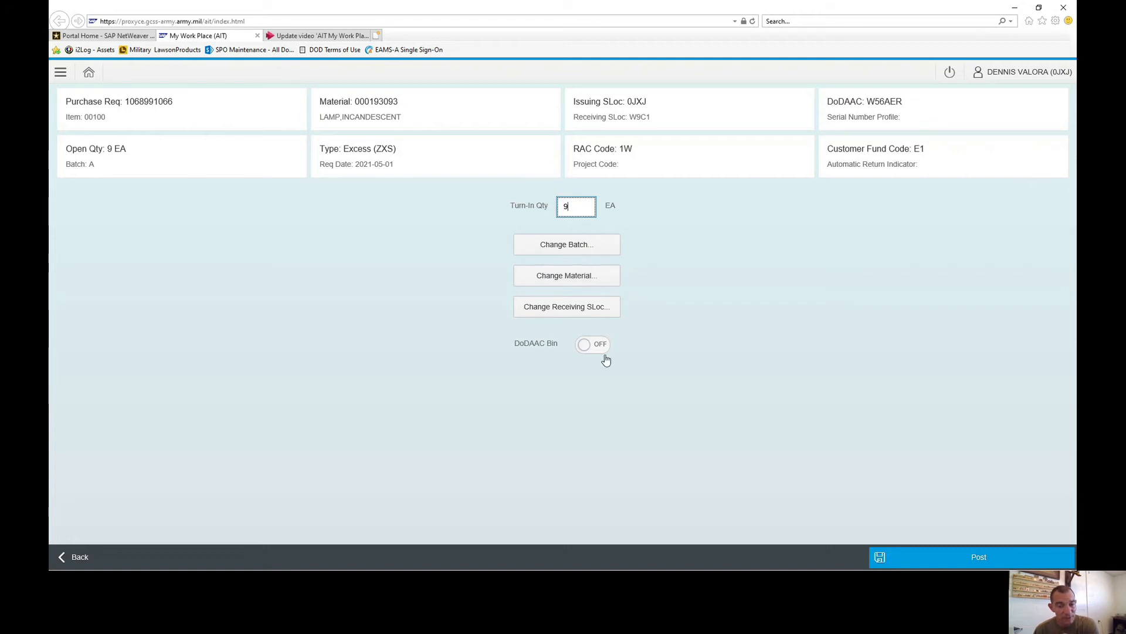
Try to change the requisition's receiving SLoc to OJX9 and to 0JX9
click(582, 311)
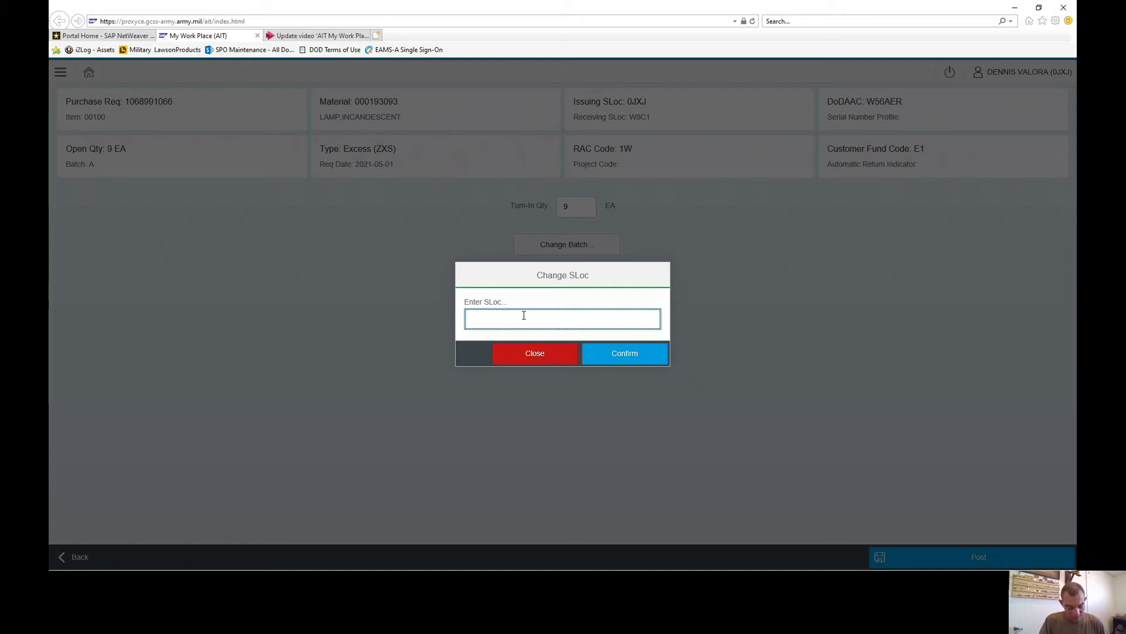
key(BackSpace)
text(0JX9)
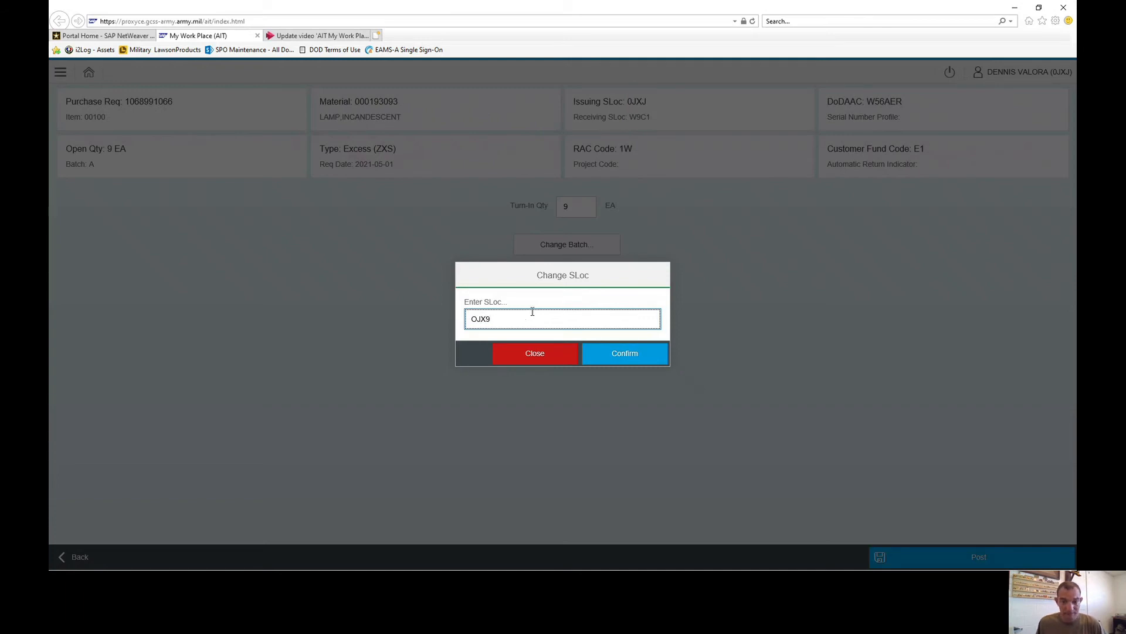
click(622, 353)
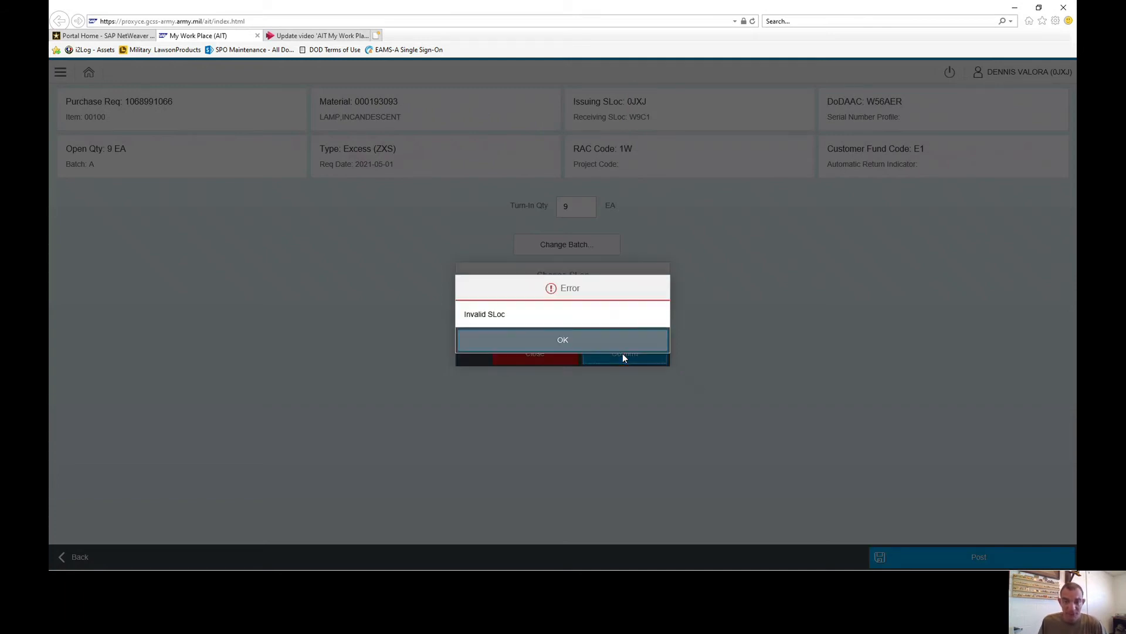
click(544, 340)
drag(531, 321, 420, 317)
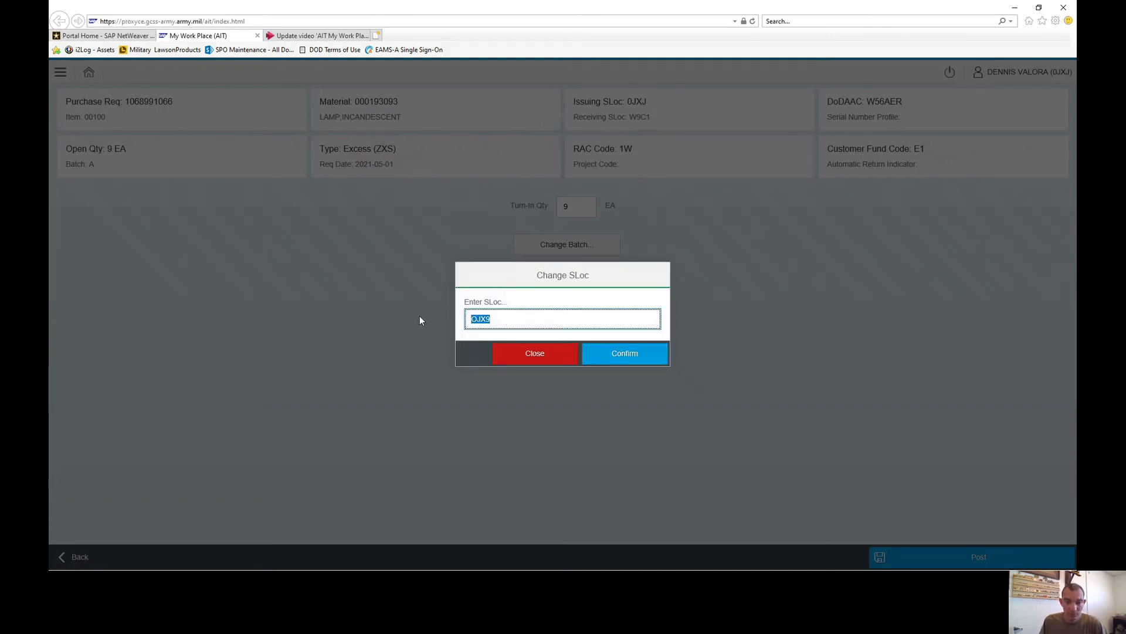
text(0JXJ)
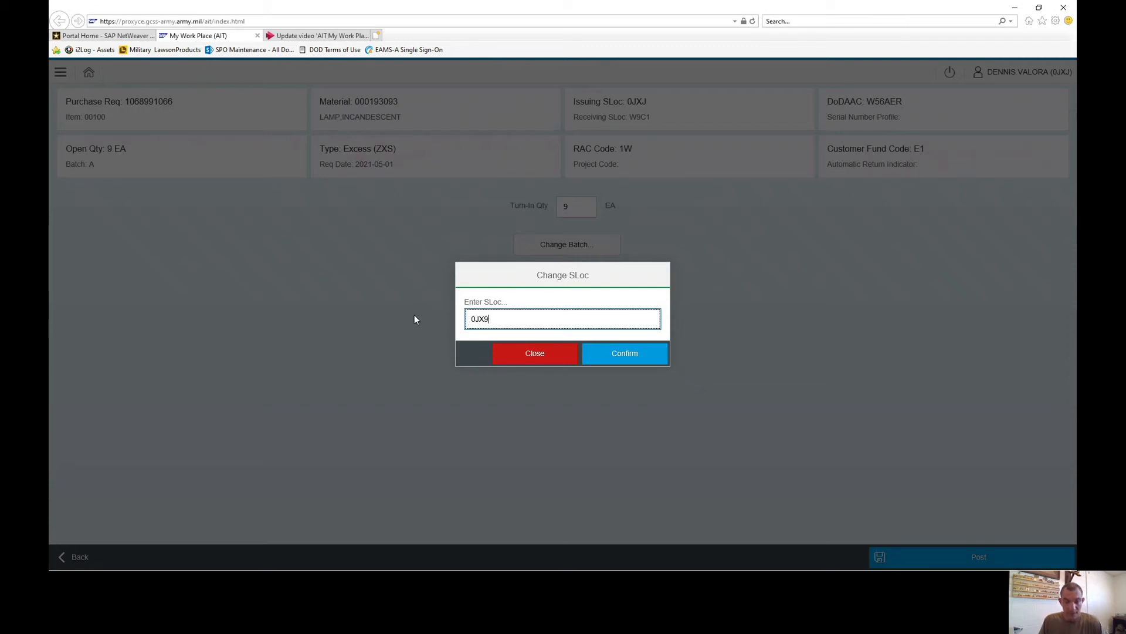
click(625, 353)
click(567, 339)
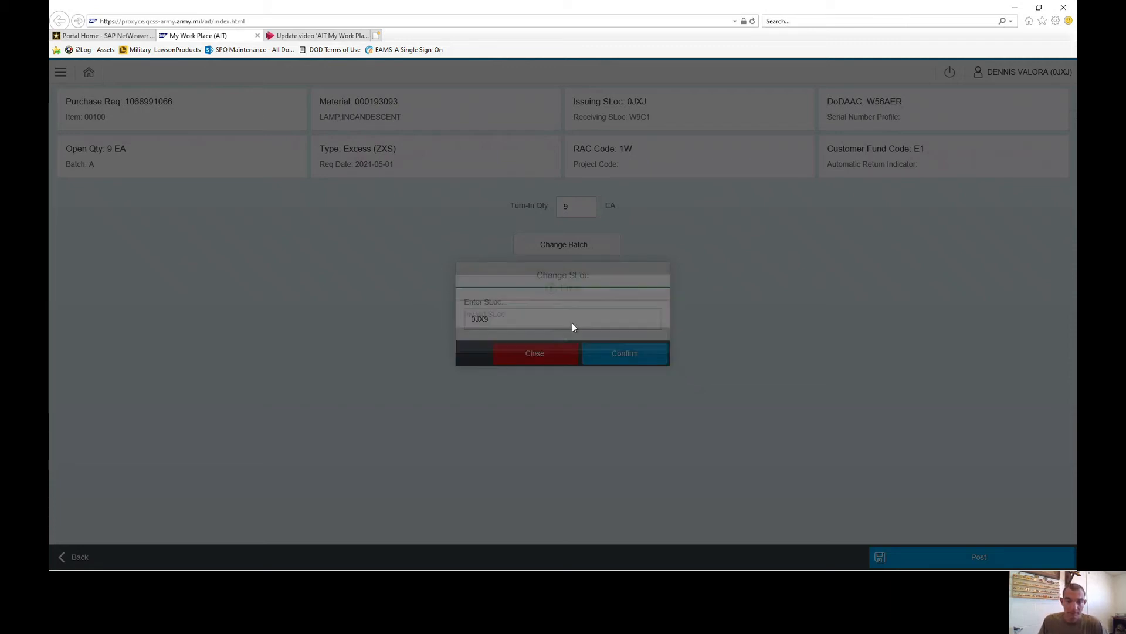
Replace the entered receiving SLoc with W9C1 - FORT CARSON CO from the suggested locations
drag(520, 319, 411, 319)
text(0)
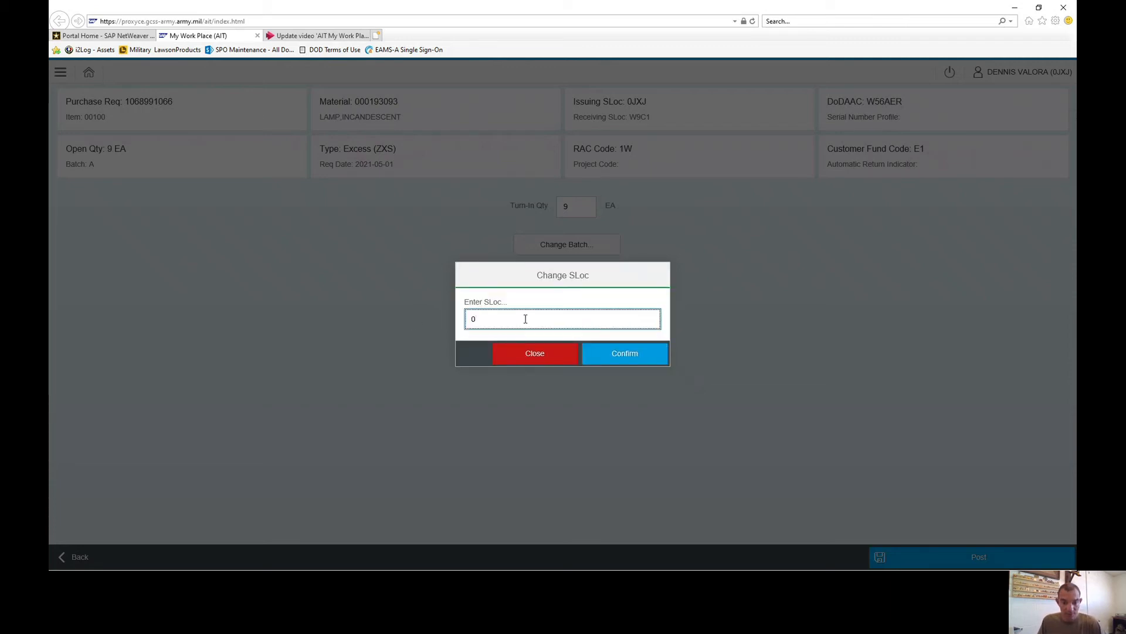
text(29C)
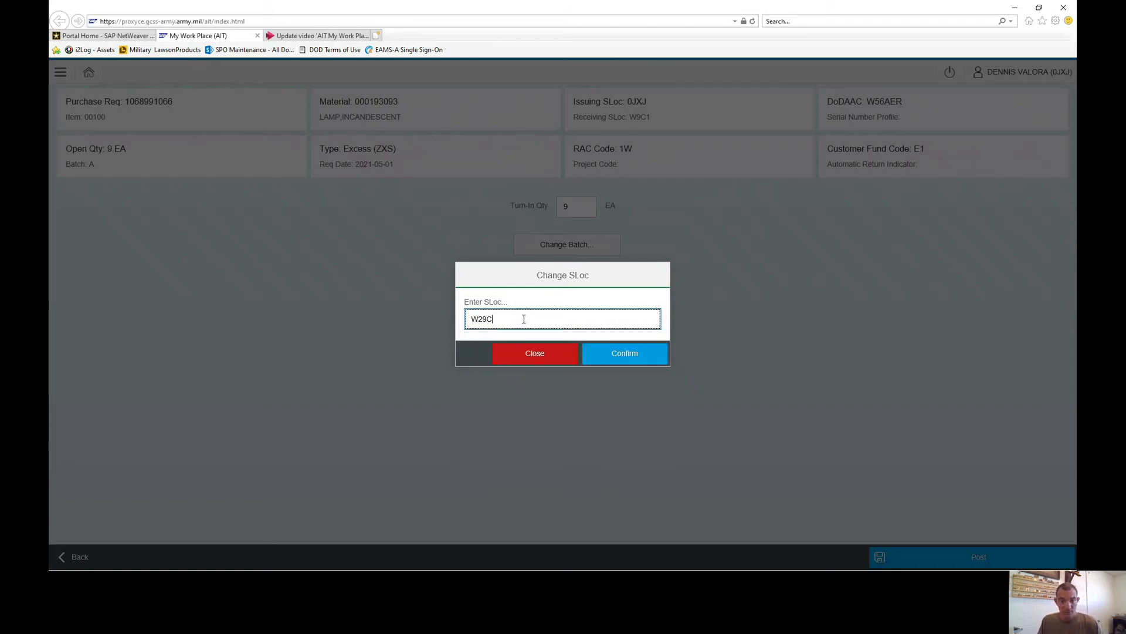
text(19C1 - FORT CARSON CO)
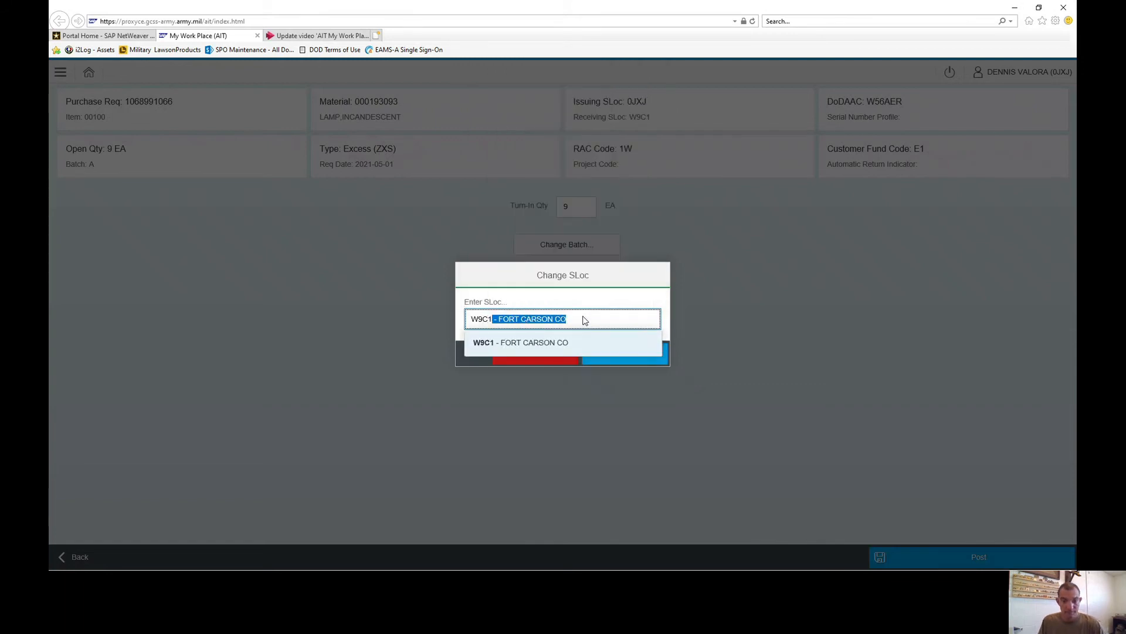
key(End)
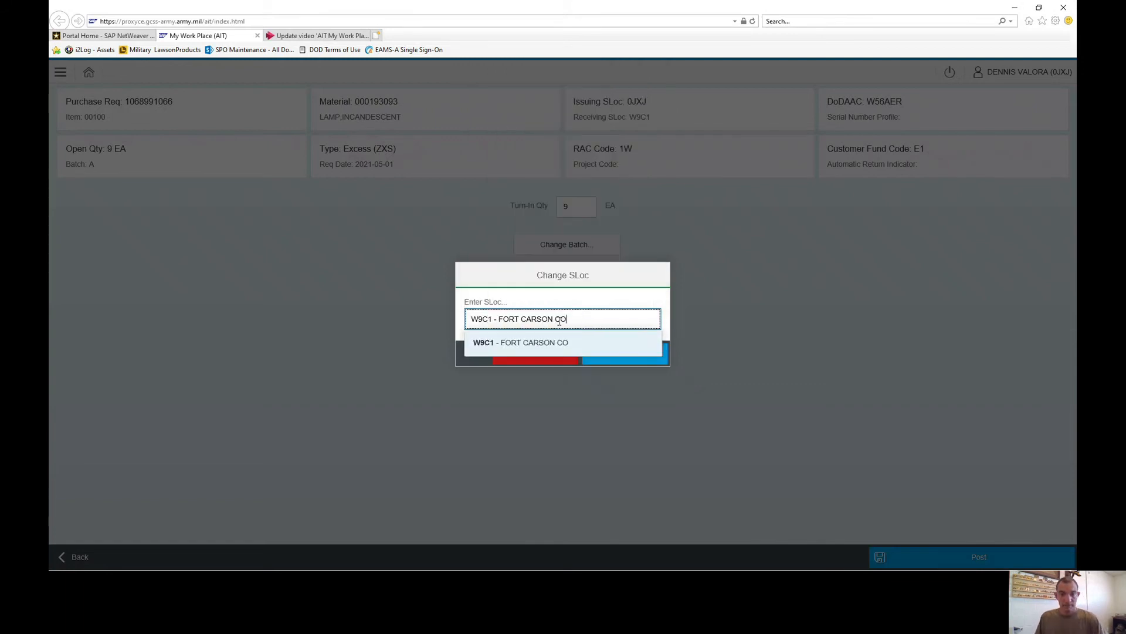
click(568, 345)
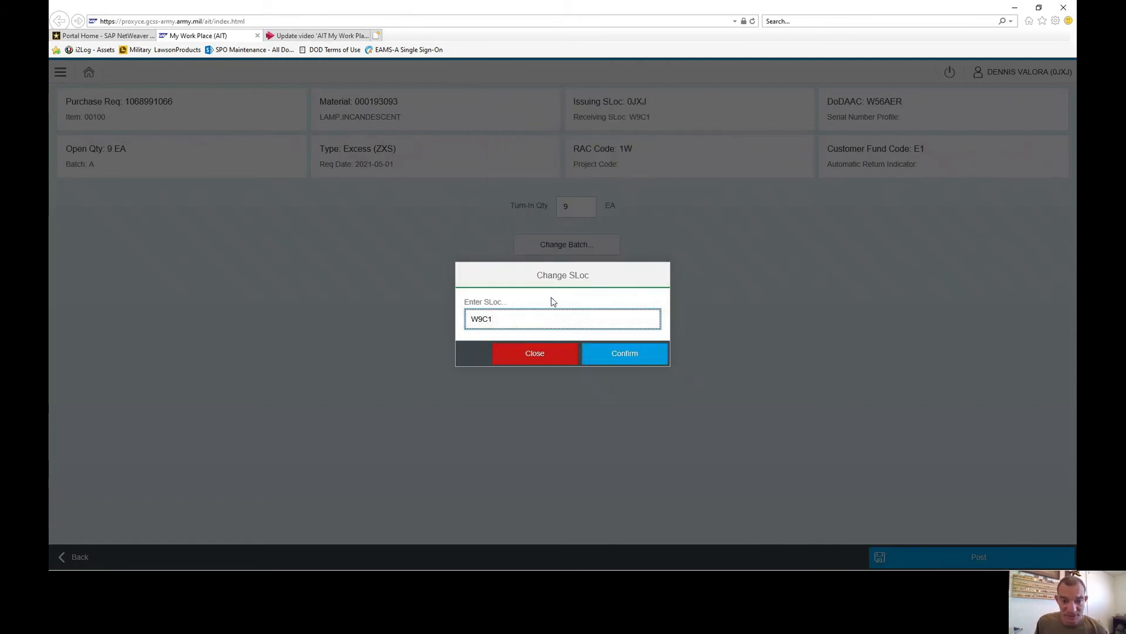
Try to change the requisition's receiving SLoc to 0JTP
drag(537, 320, 439, 311)
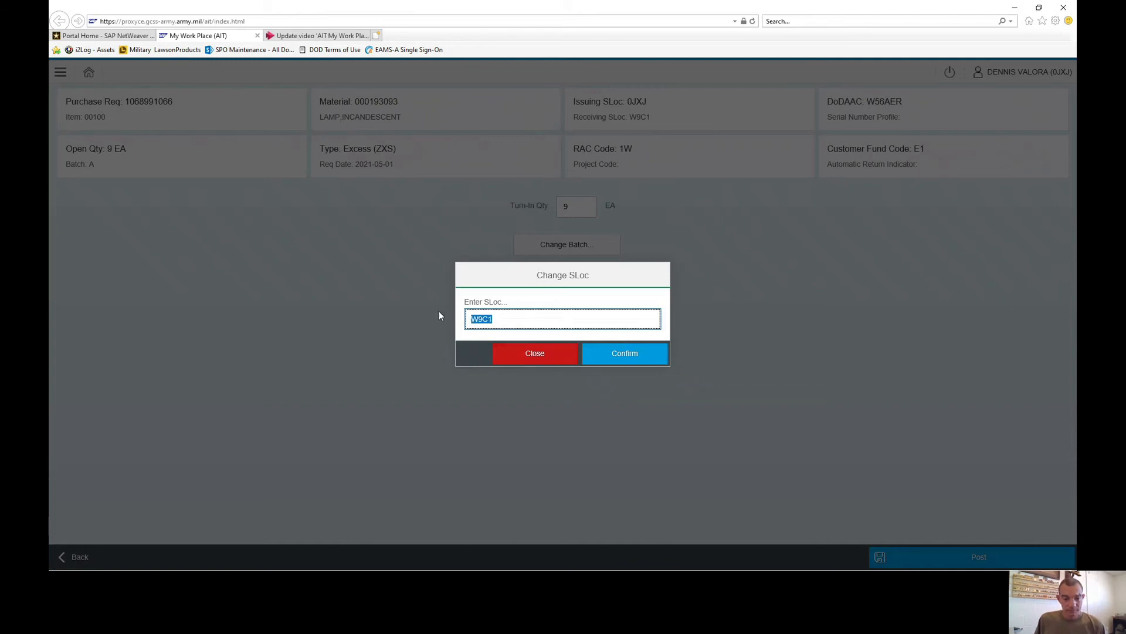
text(JTP)
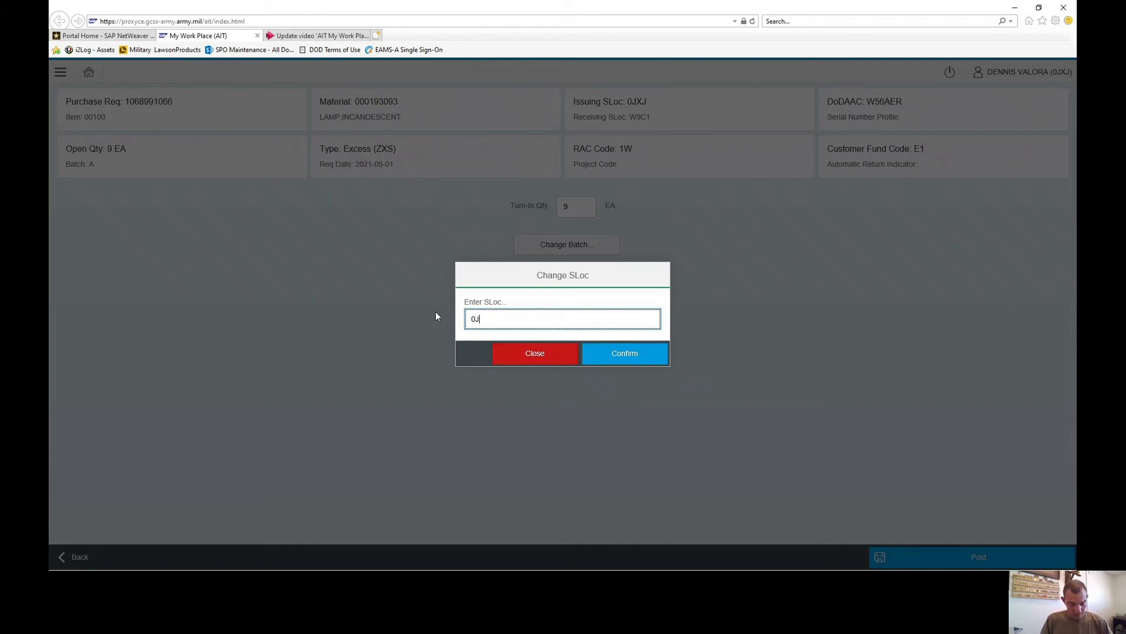
click(602, 358)
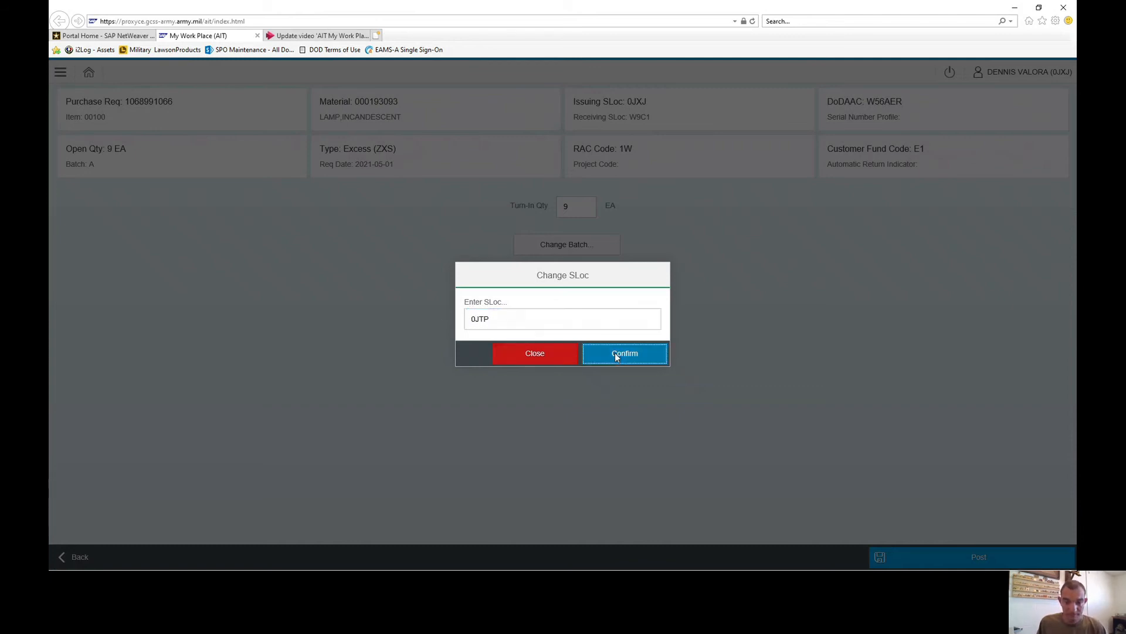
click(553, 340)
double_click(532, 311)
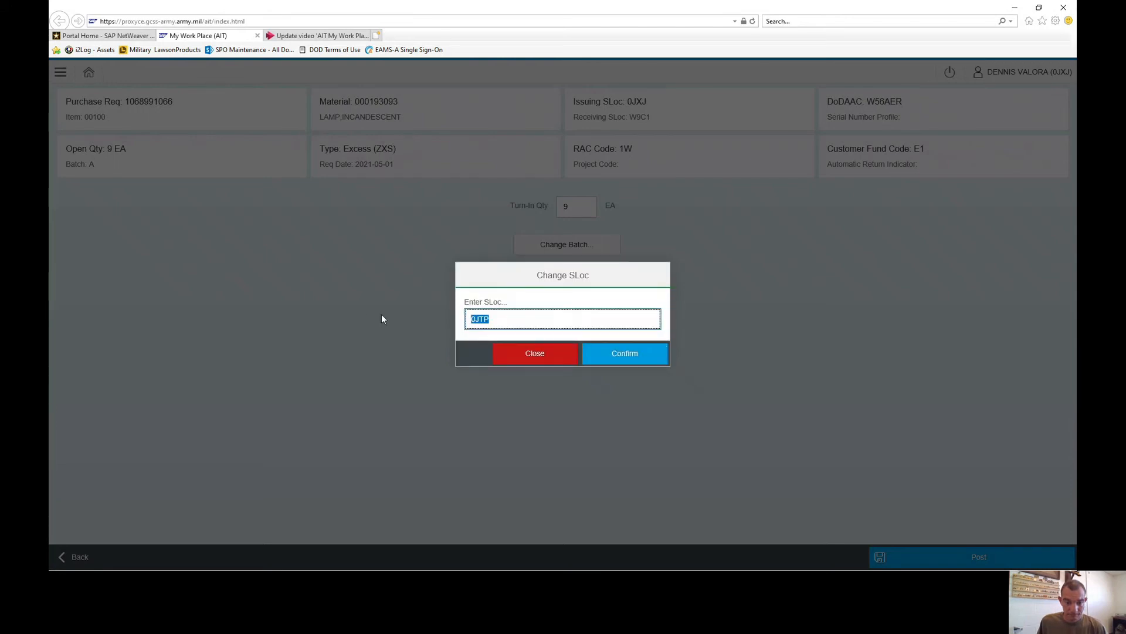
Set the receiving SLoc to W9C1 - FORT CARSON CO and post the turn-in for the purchase requisition
text(W9C1 - FORT CARSON CO)
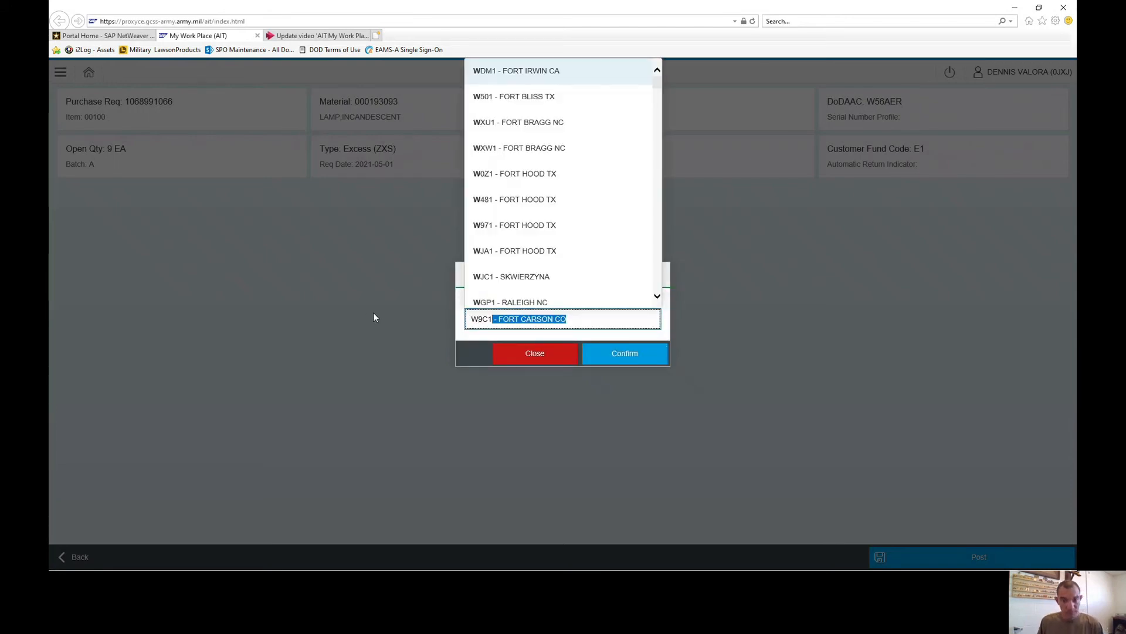
click(531, 342)
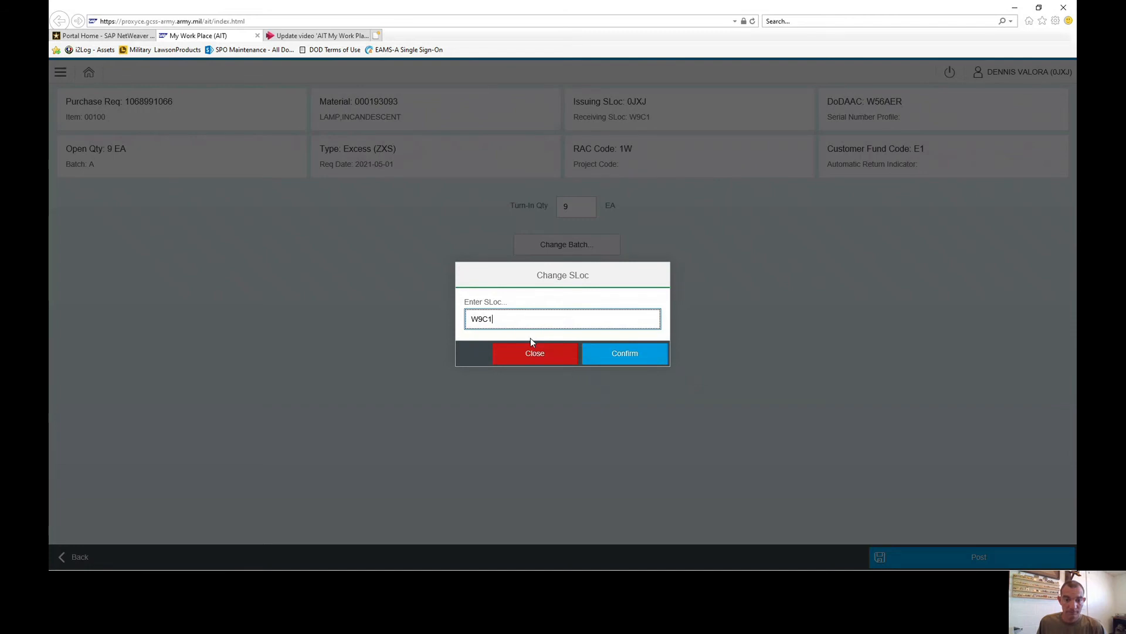
click(613, 359)
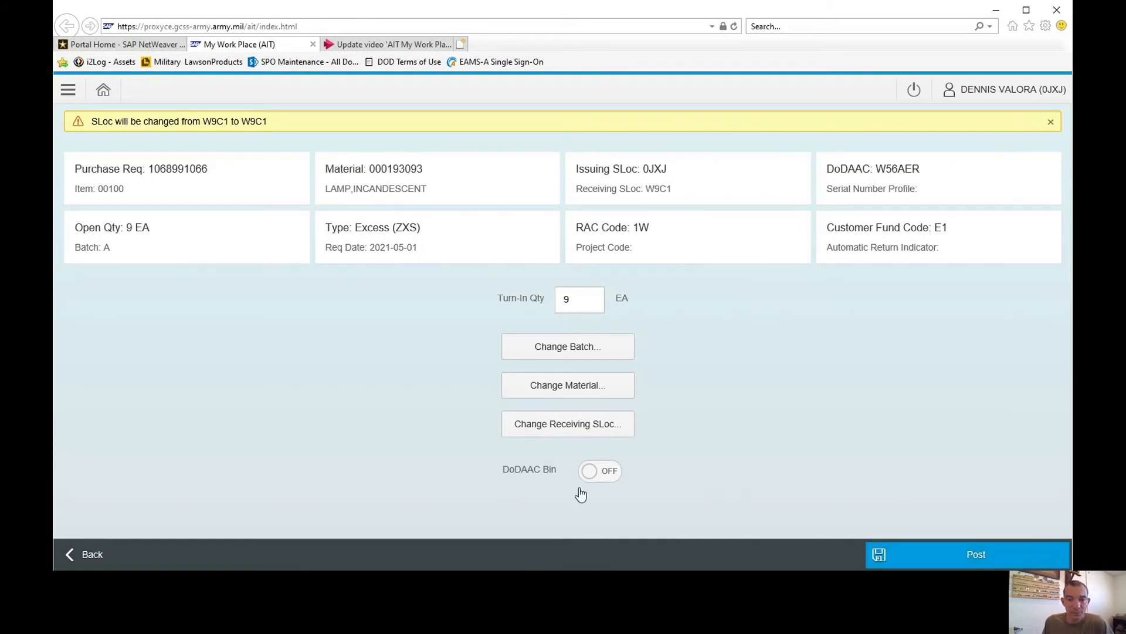
click(938, 558)
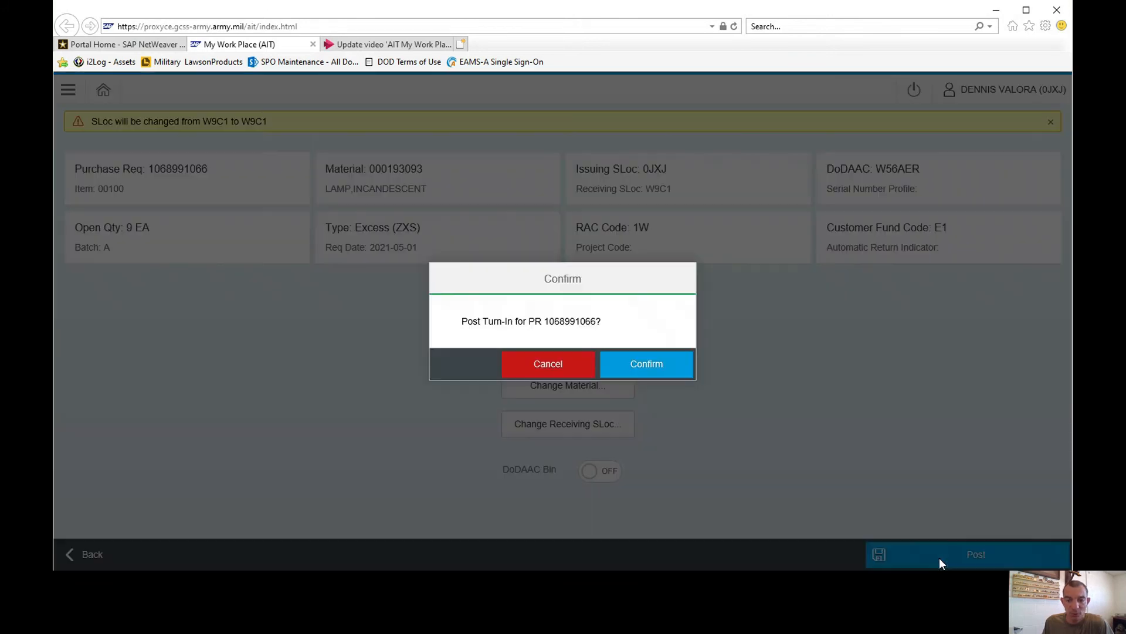
click(654, 371)
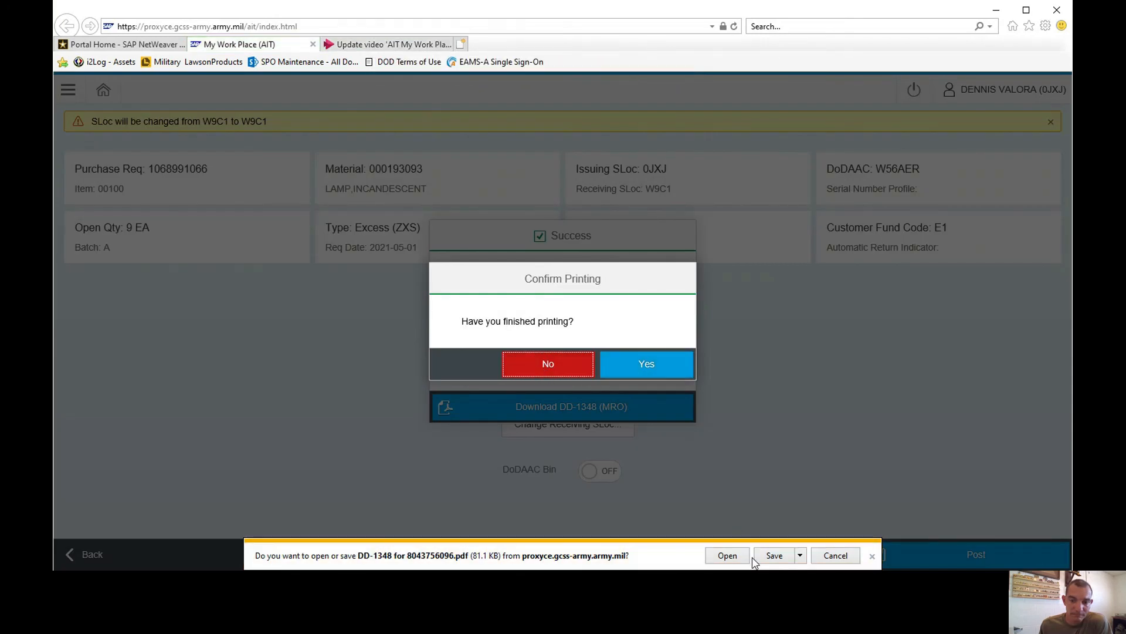
Open the turn-in's DD-1348 PDF and look through both of its pages
click(726, 555)
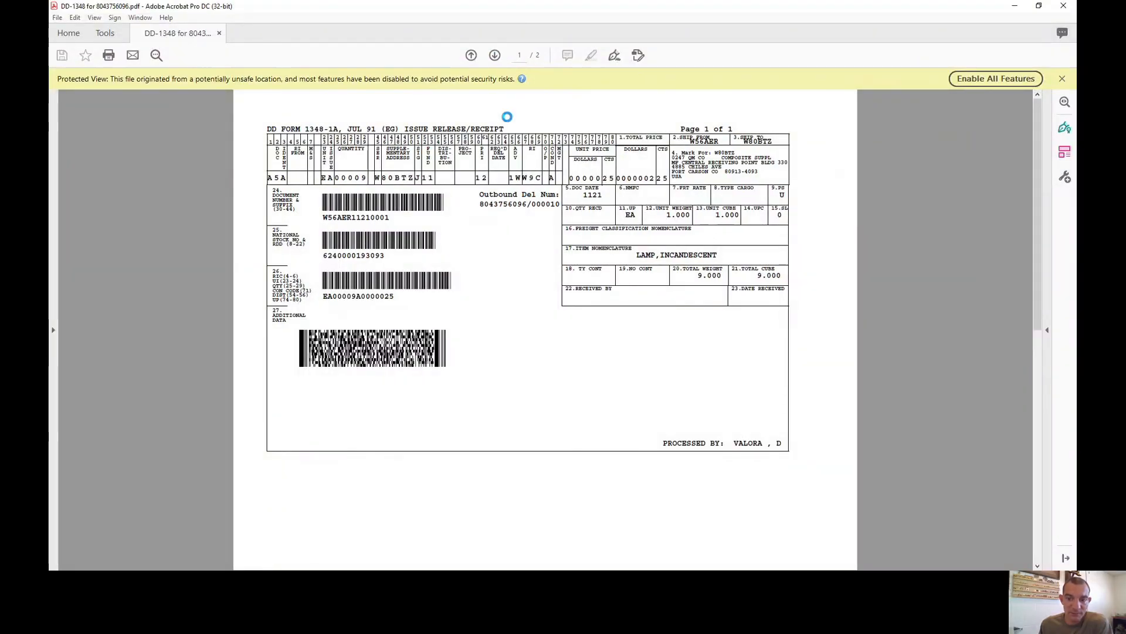
click(494, 55)
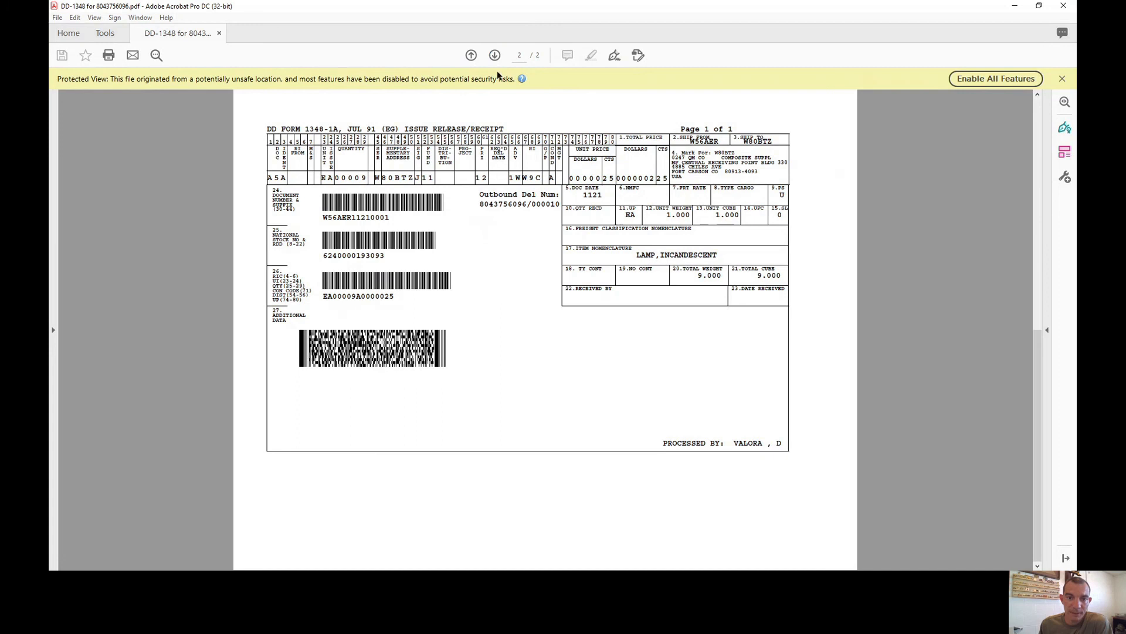
click(470, 55)
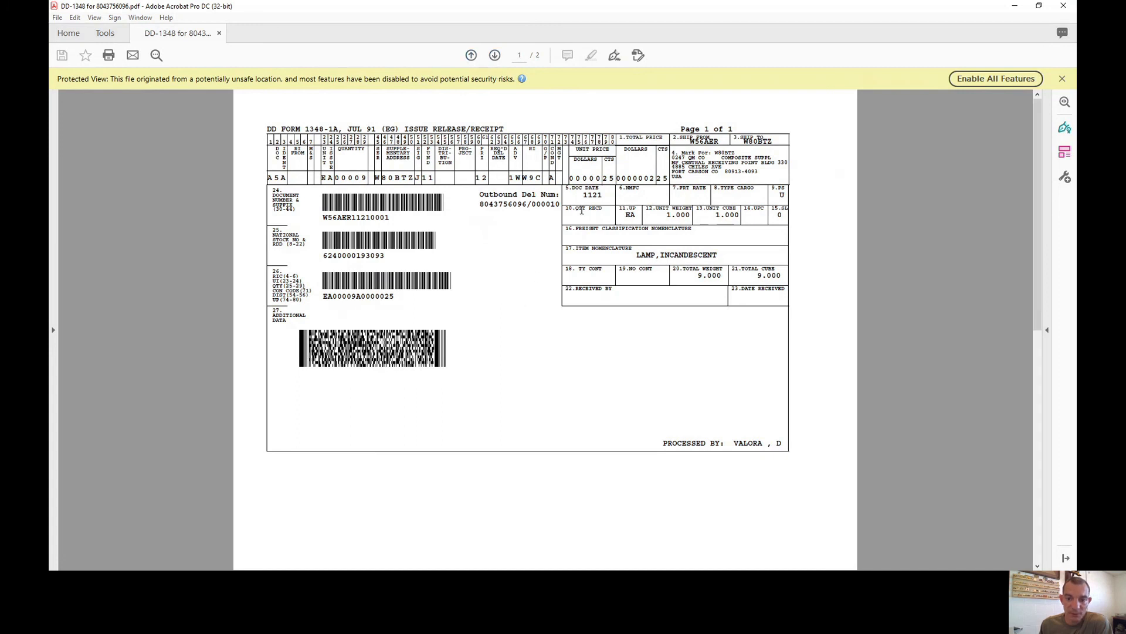